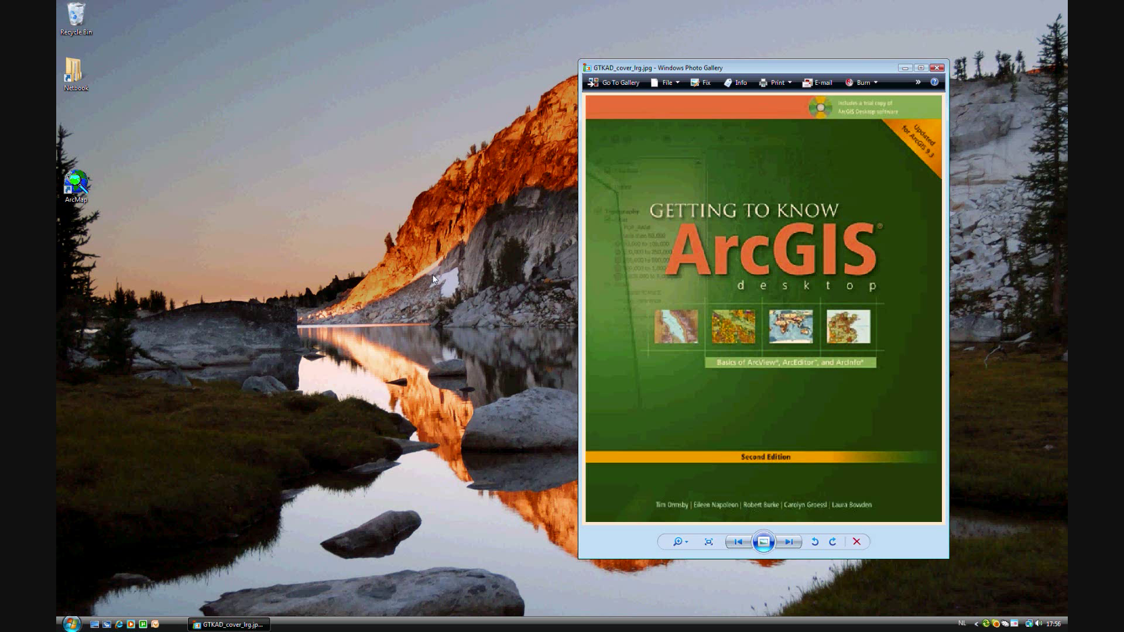
Step: Close the Getting to Know ArcGIS cover image in Photo Gallery and launch ArcMap
{"action": "left_click", "coordinate": [936, 68]}
{"action": "double_click", "coordinate": [73, 186]}
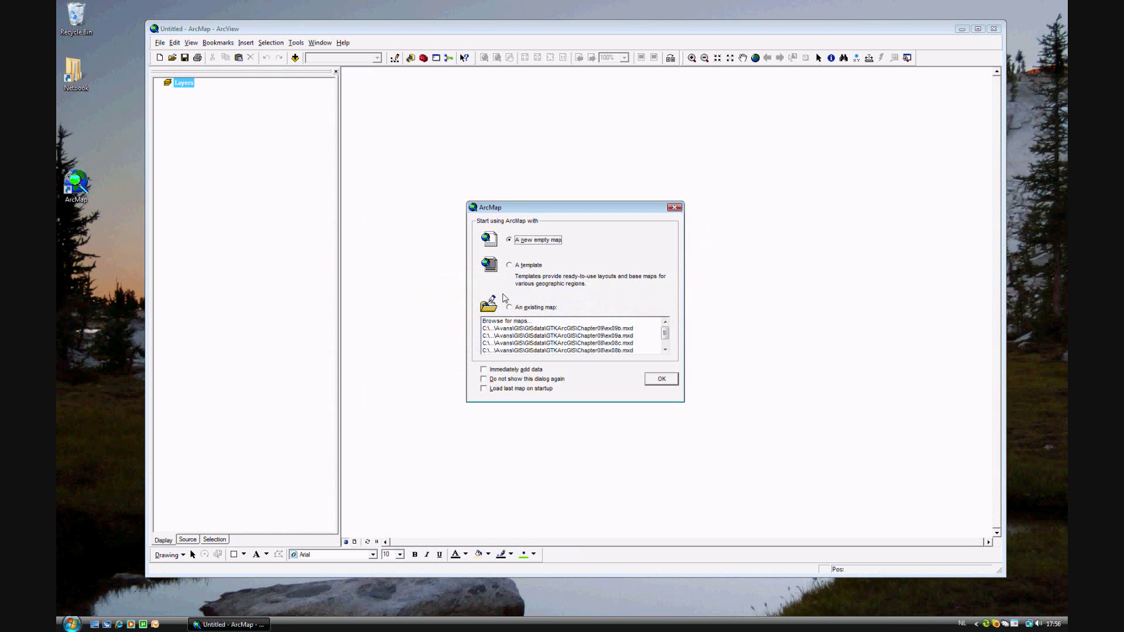
Step: Browse for an existing map and open ex09b.mxd from the Chapter09 folder
{"action": "left_click", "coordinate": [511, 308]}
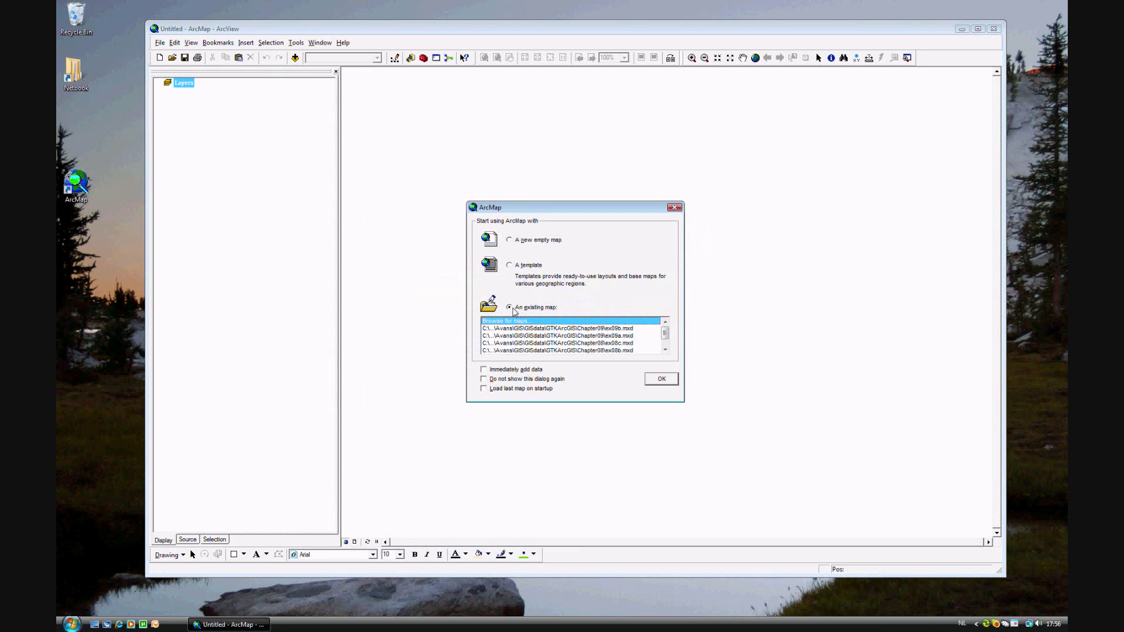
{"action": "left_click", "coordinate": [661, 379]}
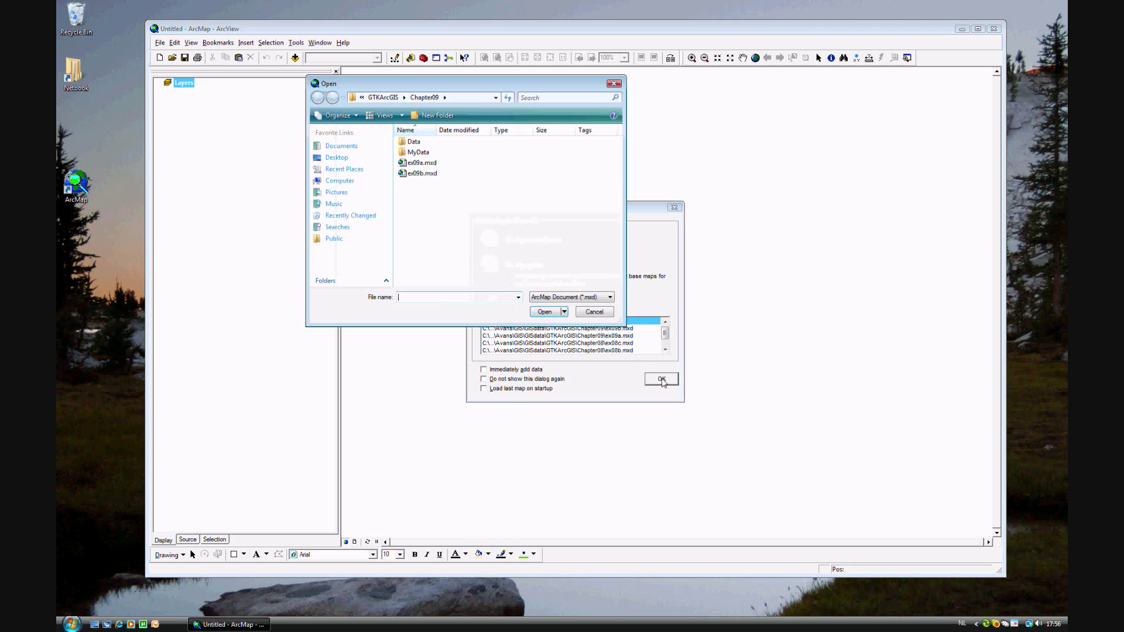
{"action": "left_click", "coordinate": [424, 173]}
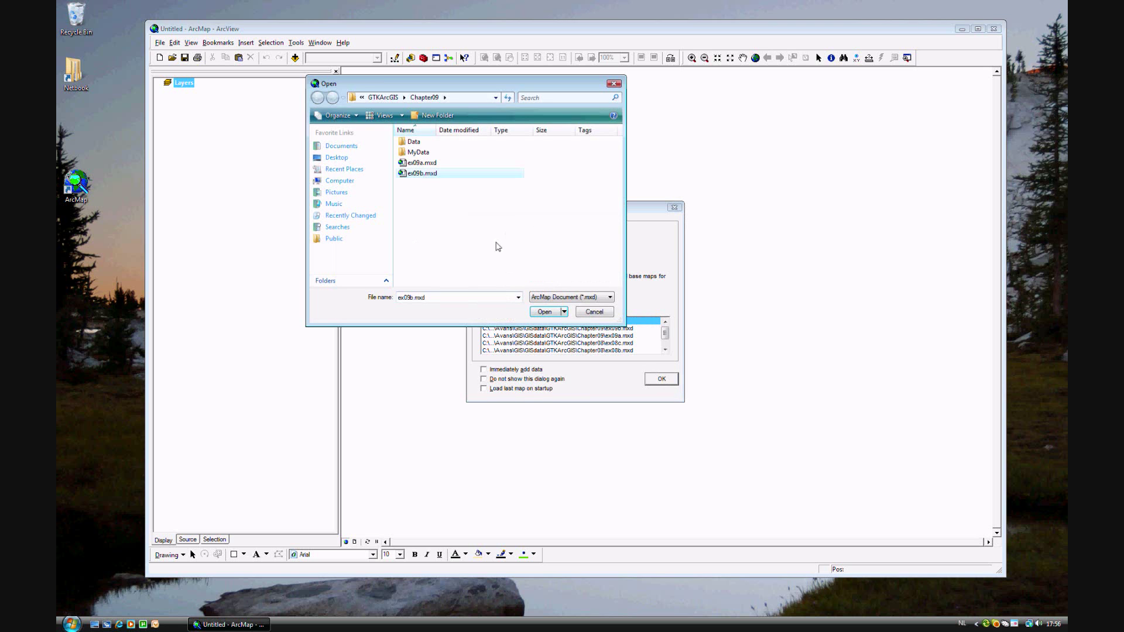
{"action": "left_click", "coordinate": [544, 312]}
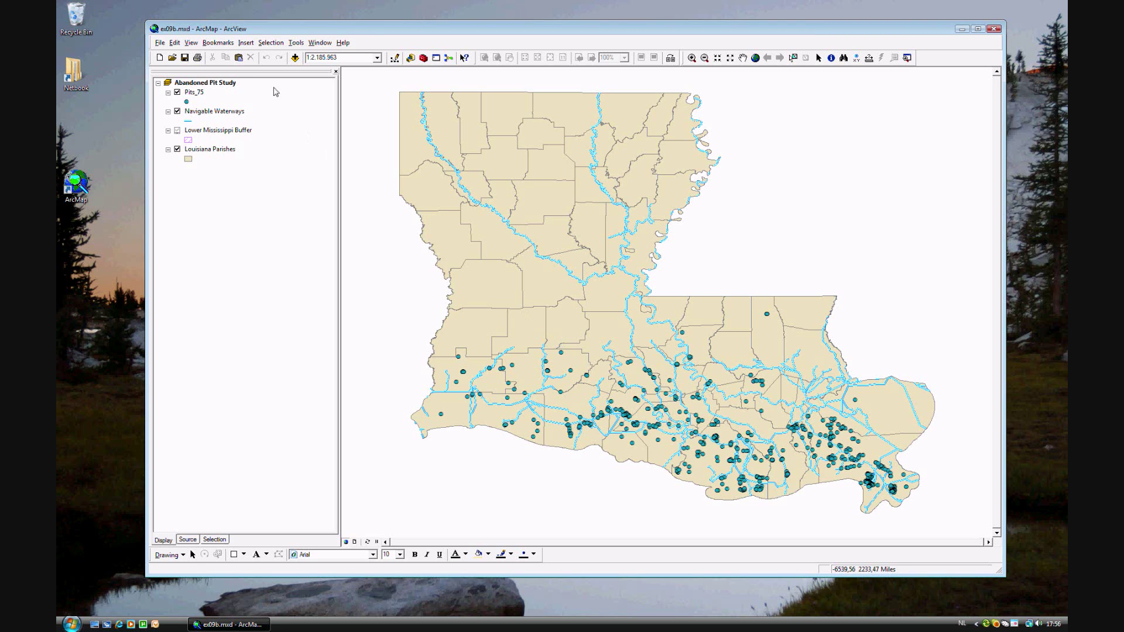
Step: Go to the Site 1, then Lower Mississippi River bookmarks, and toggle the Lower Mississippi Buffer off and on
{"action": "left_click", "coordinate": [221, 44]}
{"action": "left_click", "coordinate": [230, 95]}
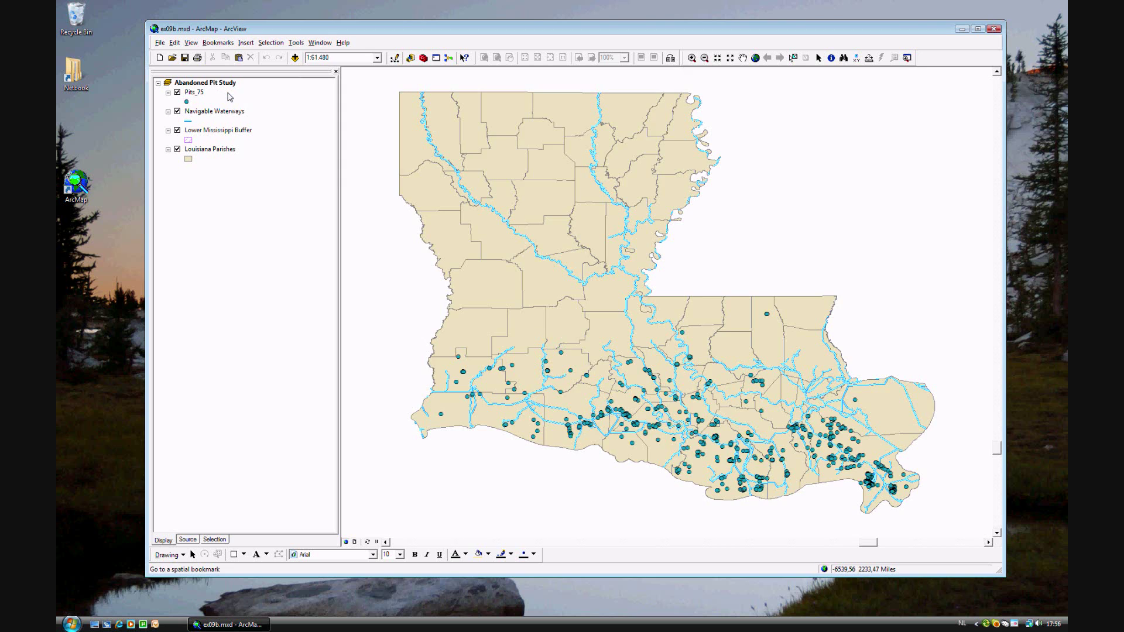
{"action": "left_click", "coordinate": [225, 43]}
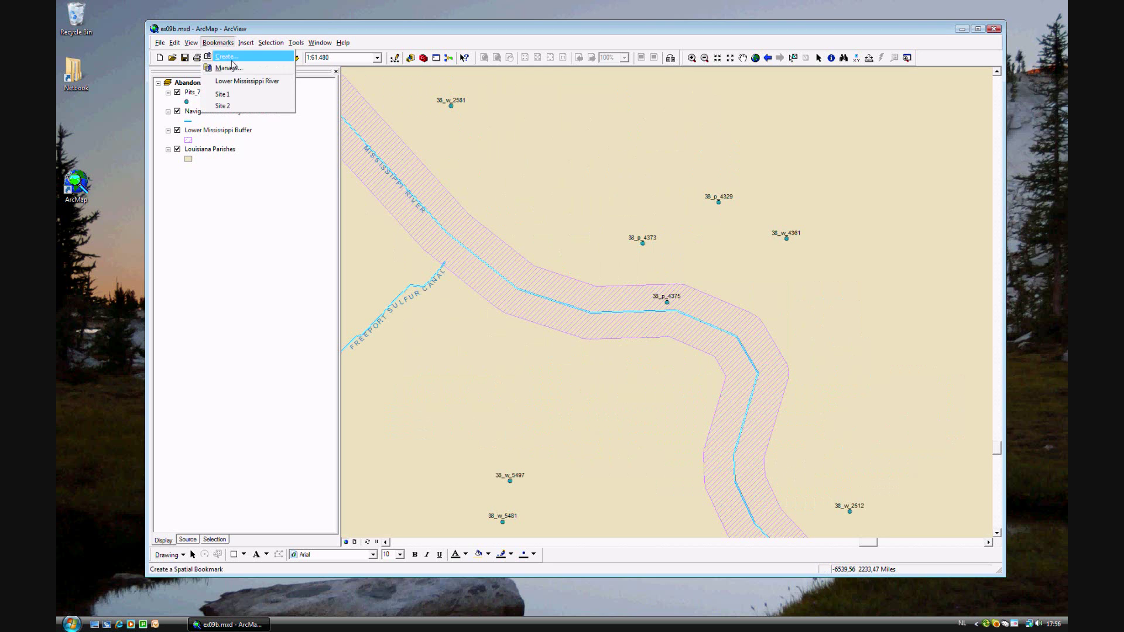
{"action": "left_click", "coordinate": [234, 81]}
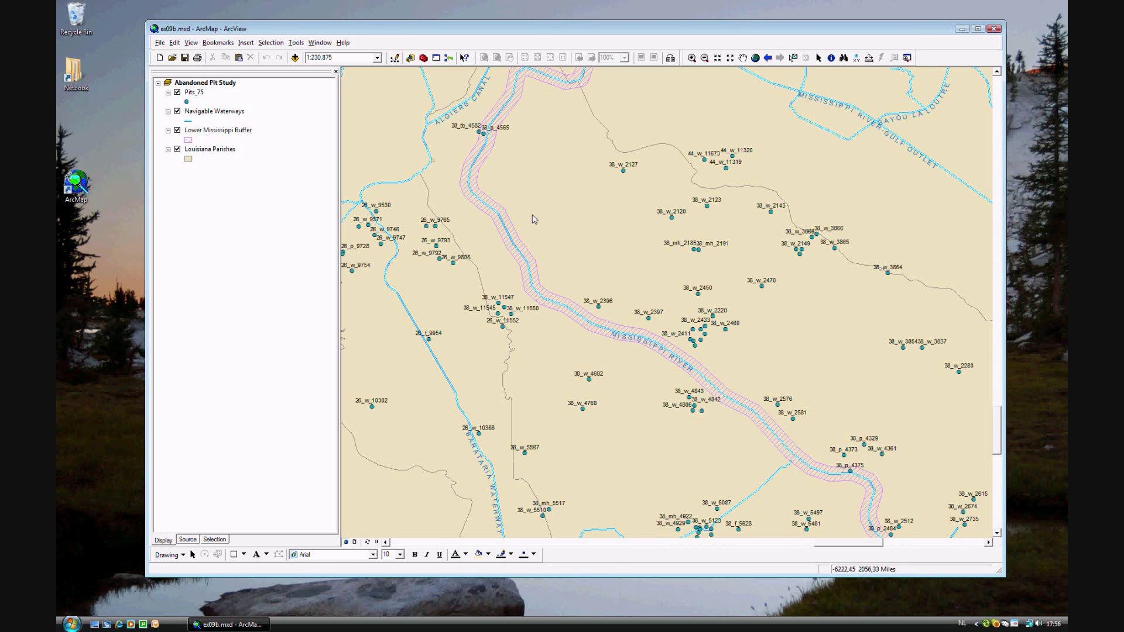
{"action": "left_click", "coordinate": [177, 130]}
{"action": "left_click", "coordinate": [177, 131]}
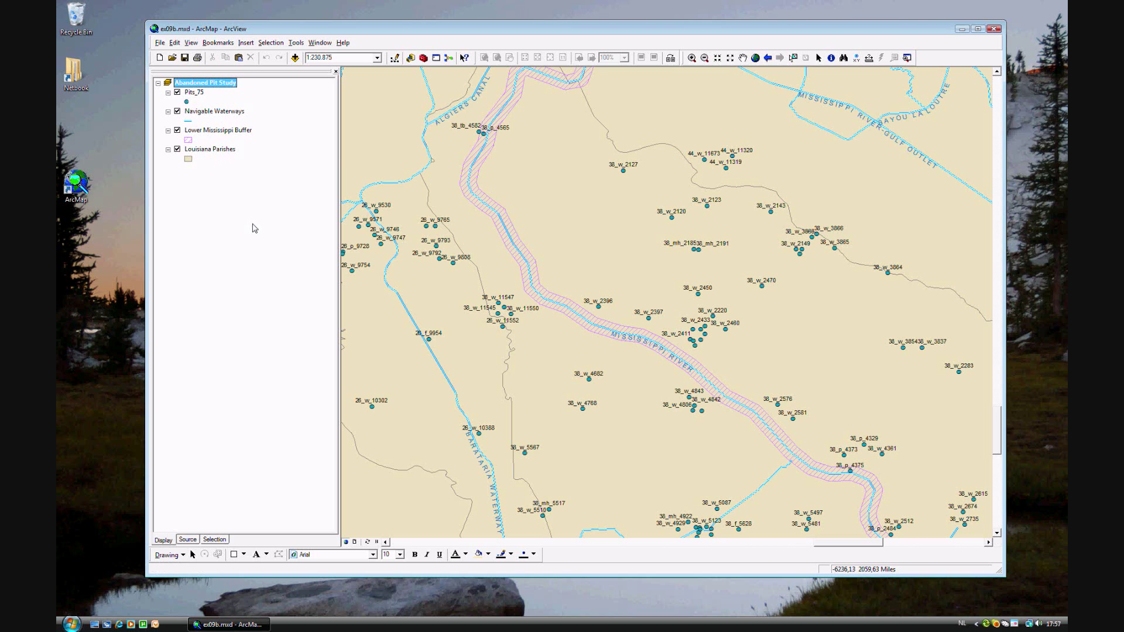
{"action": "right_click", "coordinate": [200, 94]}
{"action": "left_click", "coordinate": [214, 113]}
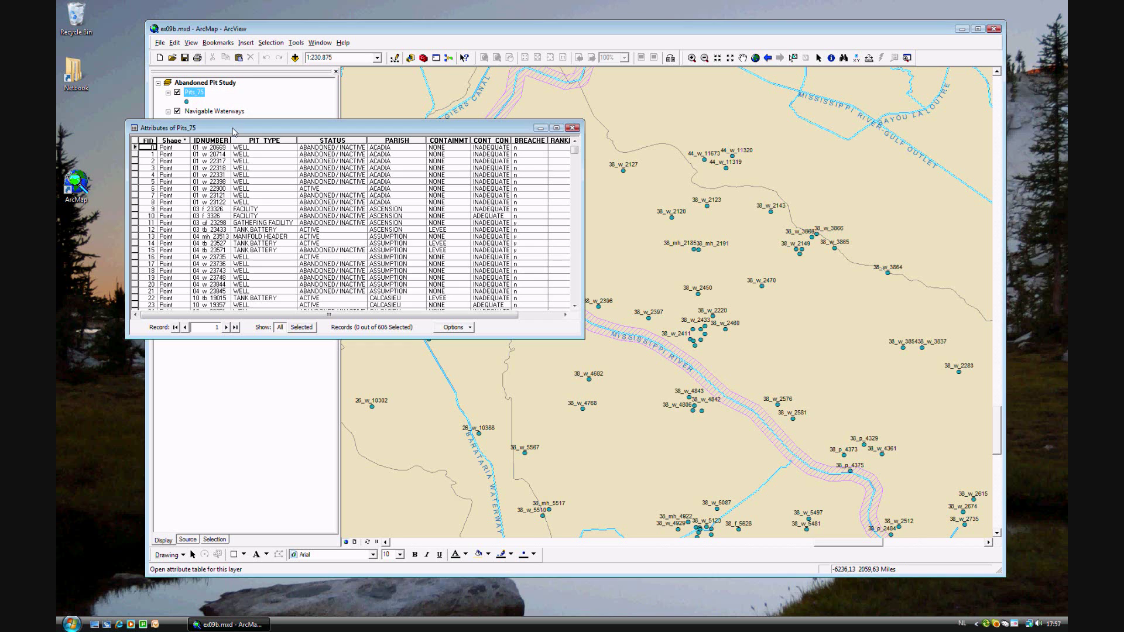
{"action": "left_click_drag", "start_coordinate": [581, 336], "coordinate": [728, 395]}
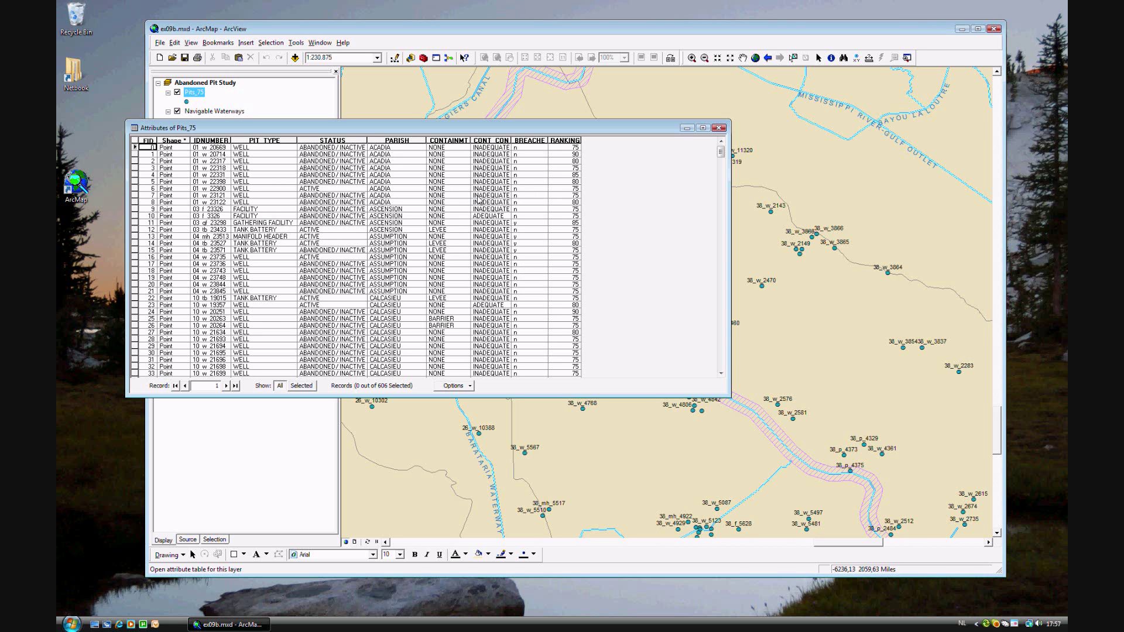
{"action": "left_click_drag", "start_coordinate": [502, 131], "coordinate": [599, 204]}
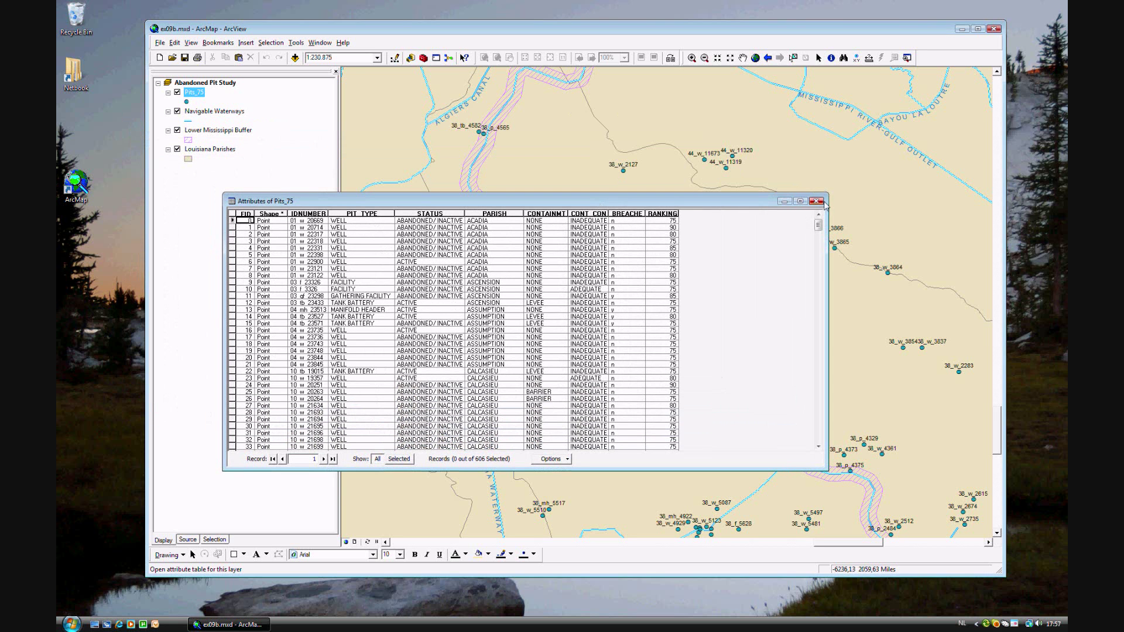
{"action": "left_click", "coordinate": [816, 201]}
{"action": "left_click", "coordinate": [830, 58]}
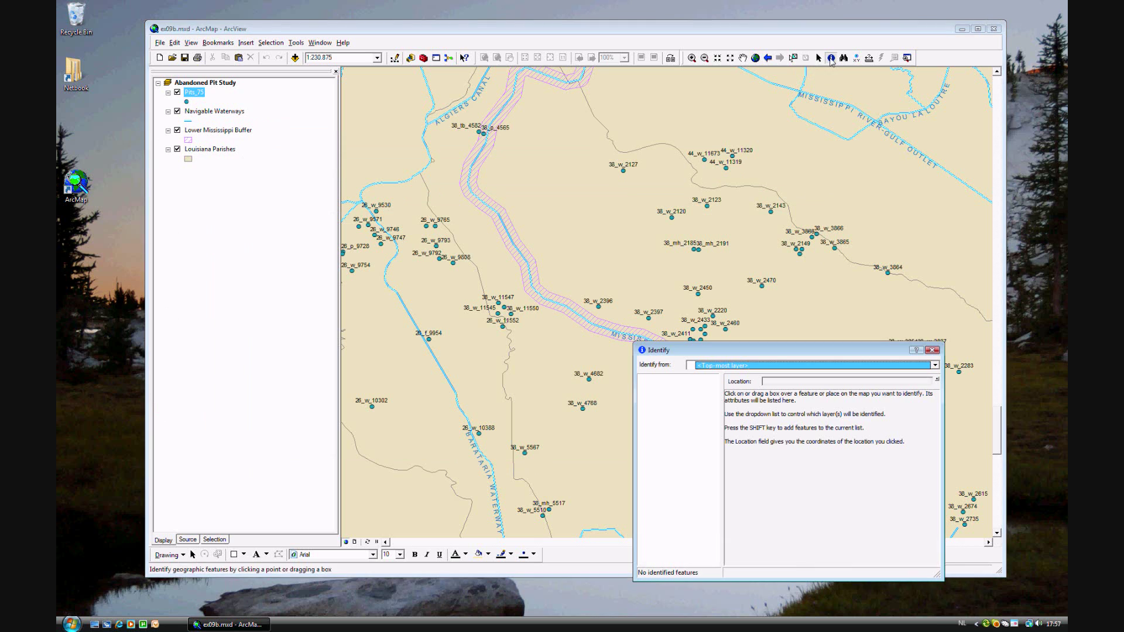
{"action": "left_click", "coordinate": [485, 137]}
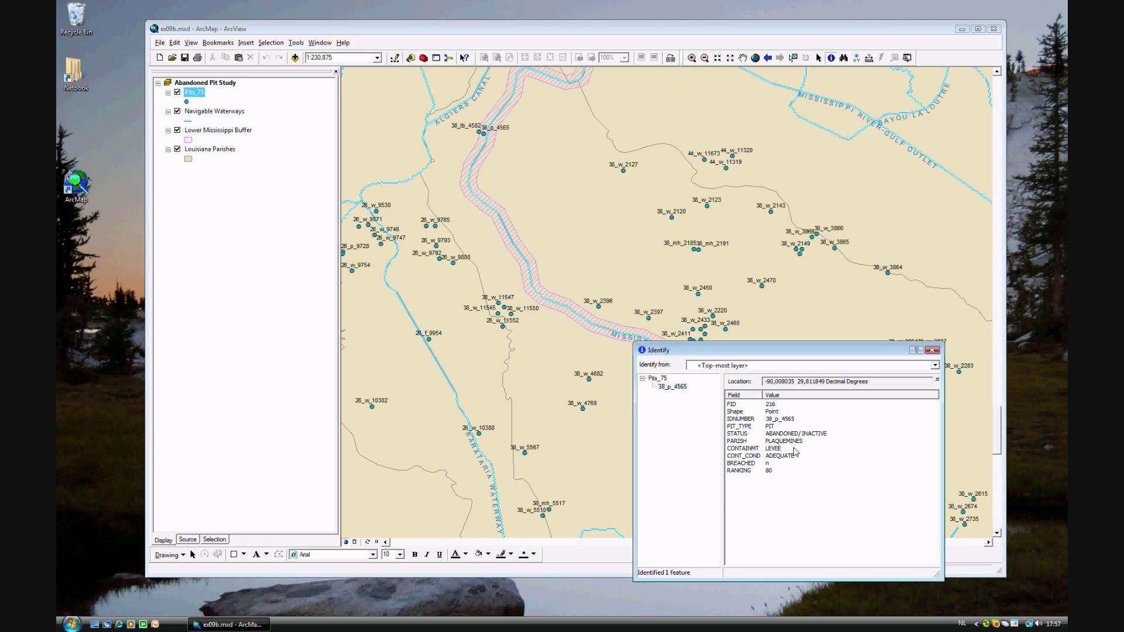
{"action": "left_click", "coordinate": [931, 349]}
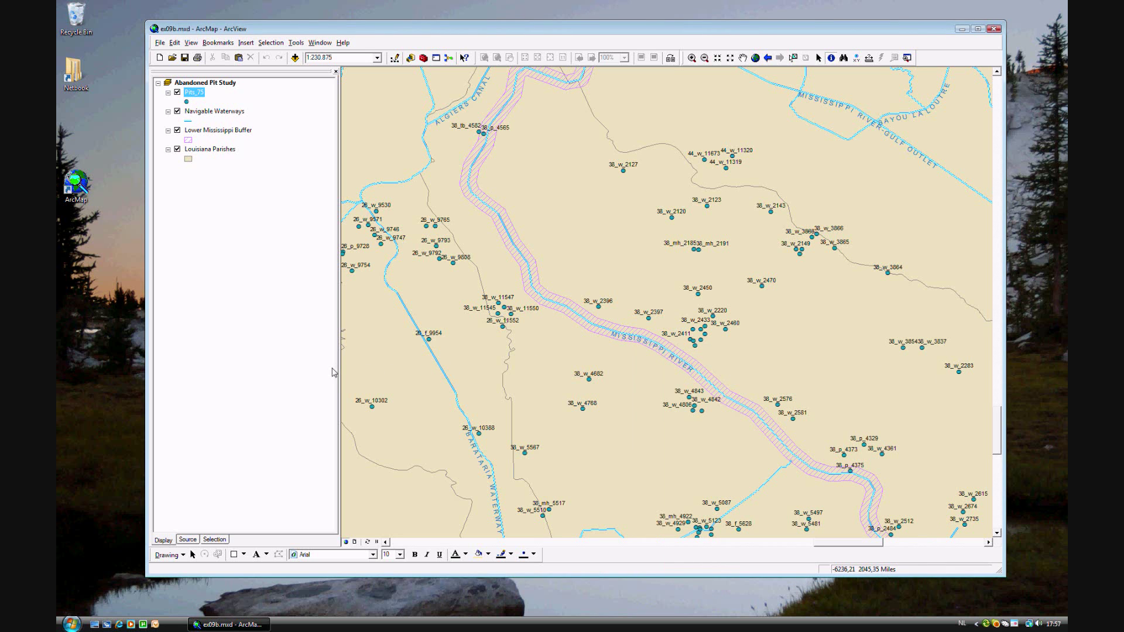
Step: Add Metals.dbf from the Data folder and list the table of contents by source
{"action": "left_click", "coordinate": [295, 57]}
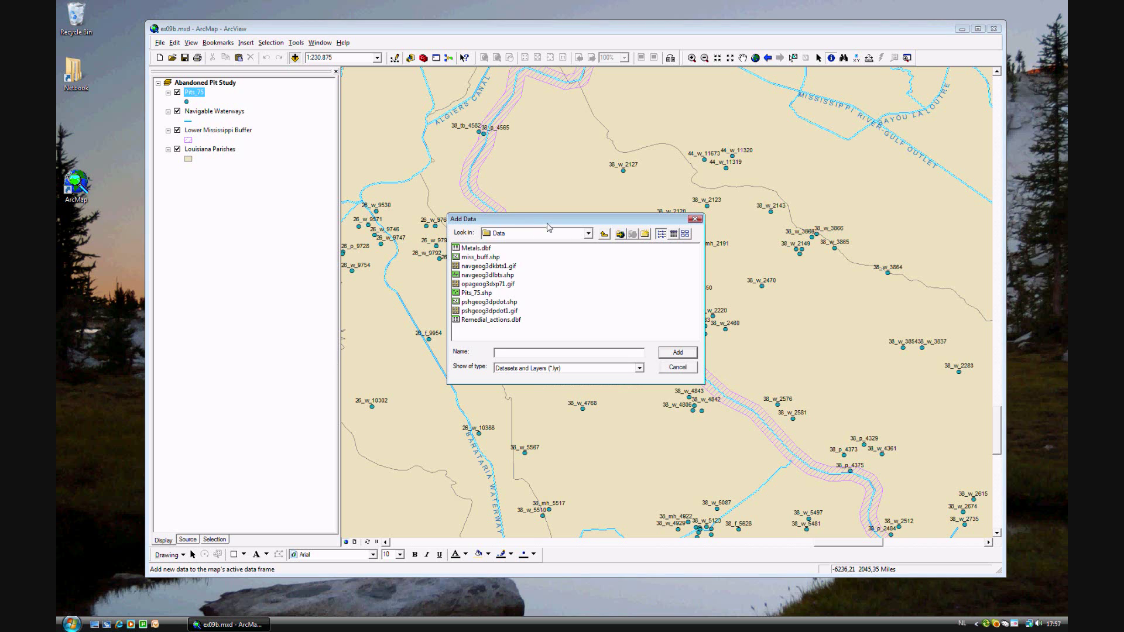
{"action": "left_click_drag", "start_coordinate": [548, 227], "coordinate": [474, 334]}
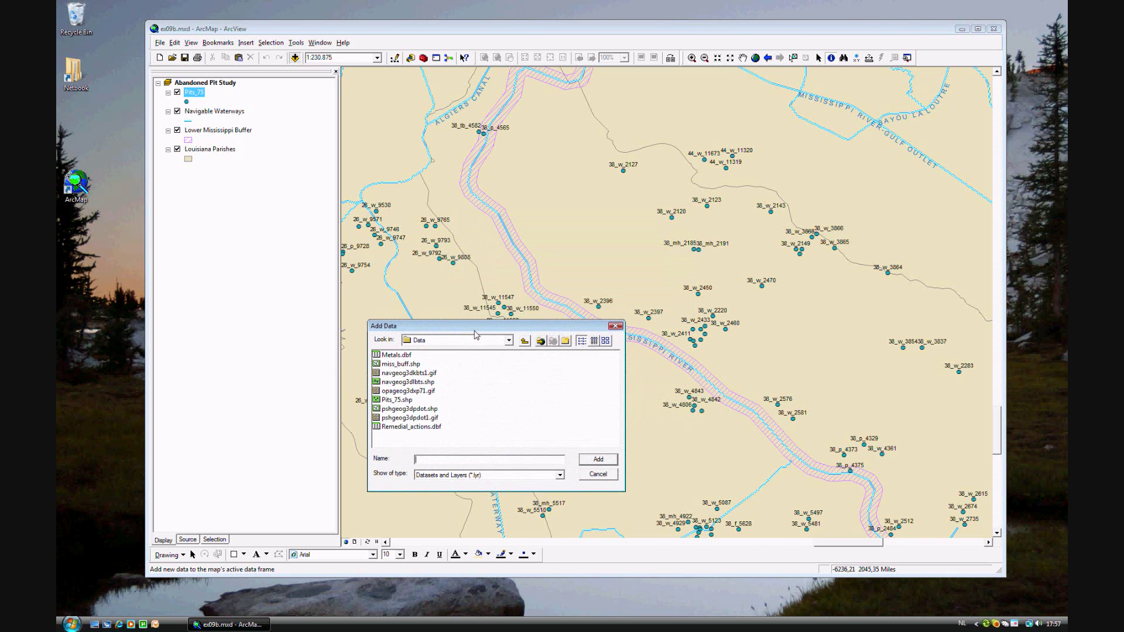
{"action": "left_click", "coordinate": [509, 341]}
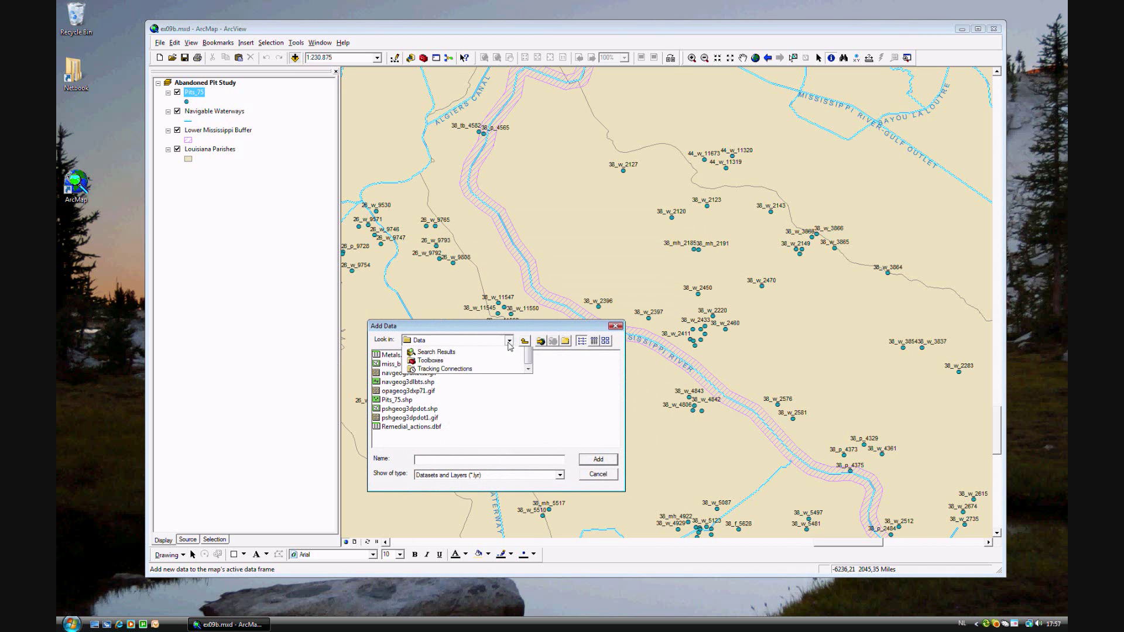
{"action": "left_click", "coordinate": [487, 397]}
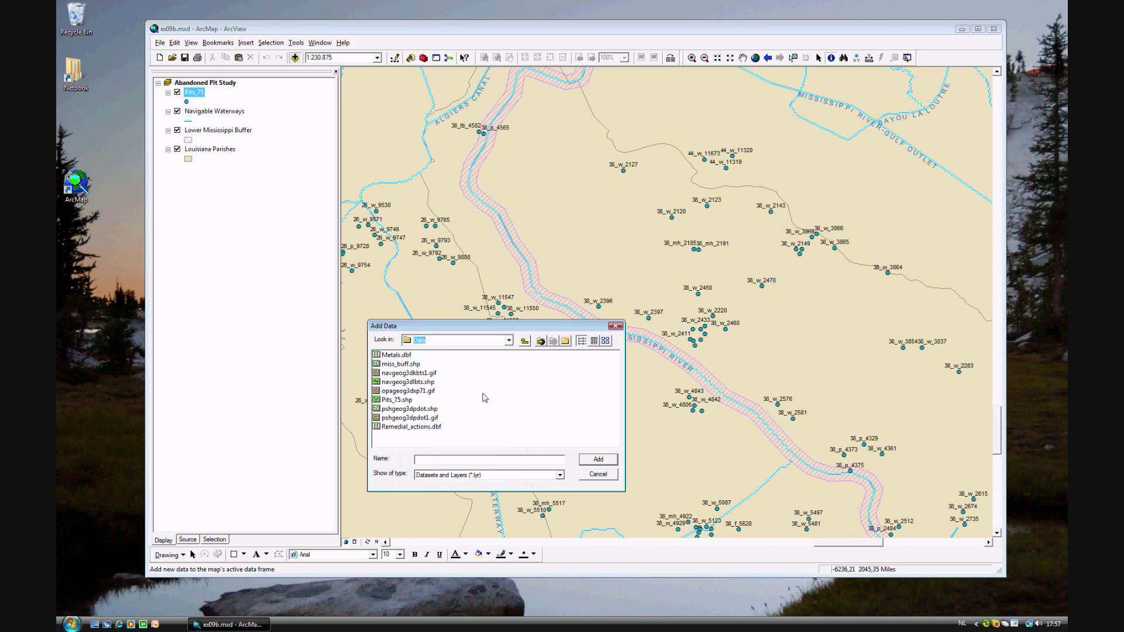
{"action": "double_click", "coordinate": [377, 356]}
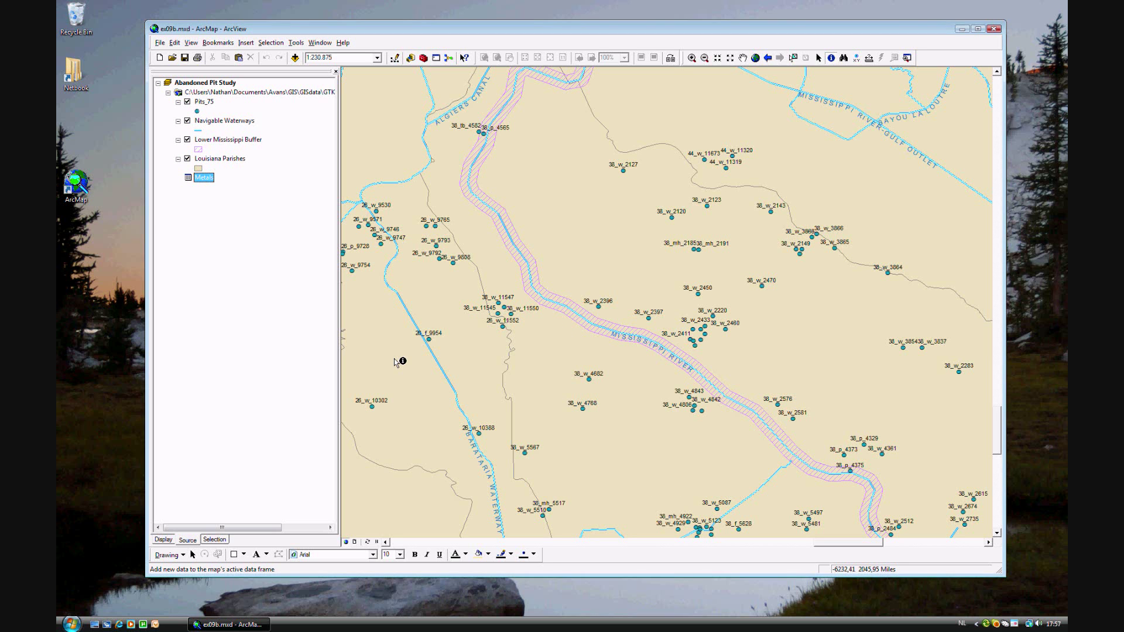
{"action": "left_click", "coordinate": [164, 540]}
{"action": "left_click", "coordinate": [188, 540]}
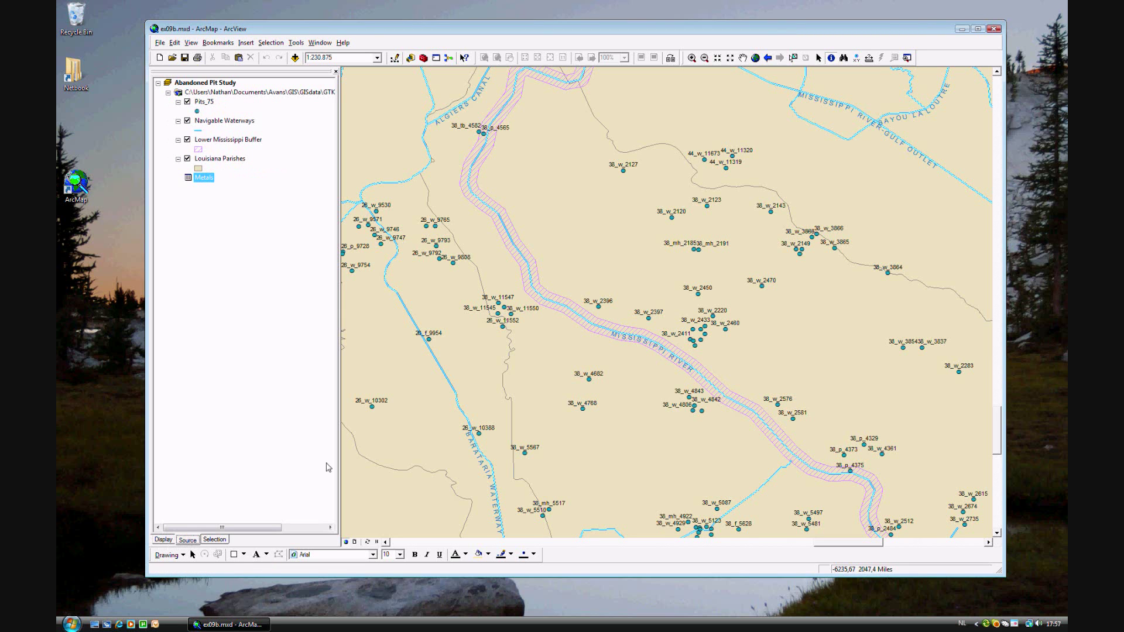
Step: Open the Metals attribute table, select its first two records, then clear the selection
{"action": "right_click", "coordinate": [206, 180]}
{"action": "left_click", "coordinate": [220, 187]}
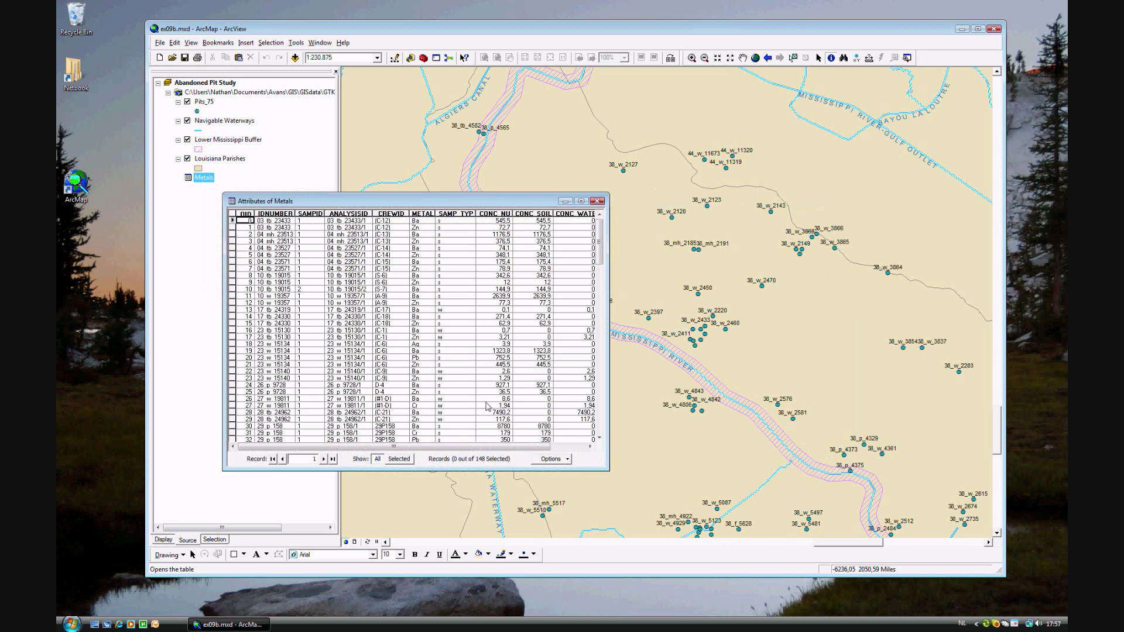
{"action": "left_click_drag", "start_coordinate": [606, 467], "coordinate": [770, 538]}
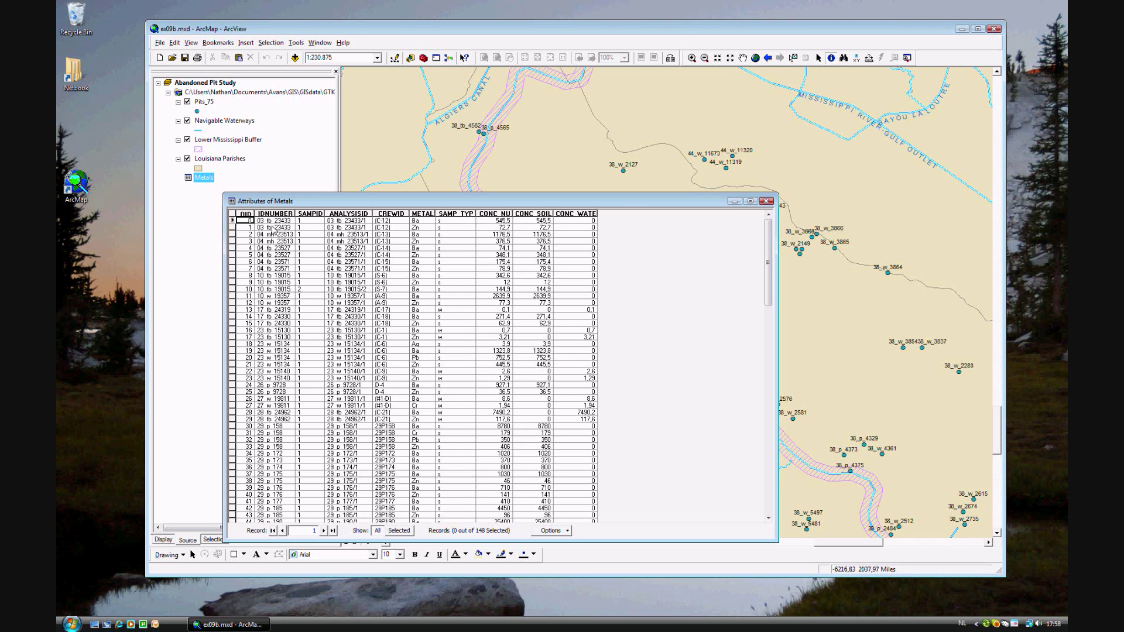
{"action": "left_click", "coordinate": [275, 221]}
{"action": "left_click", "coordinate": [232, 221]}
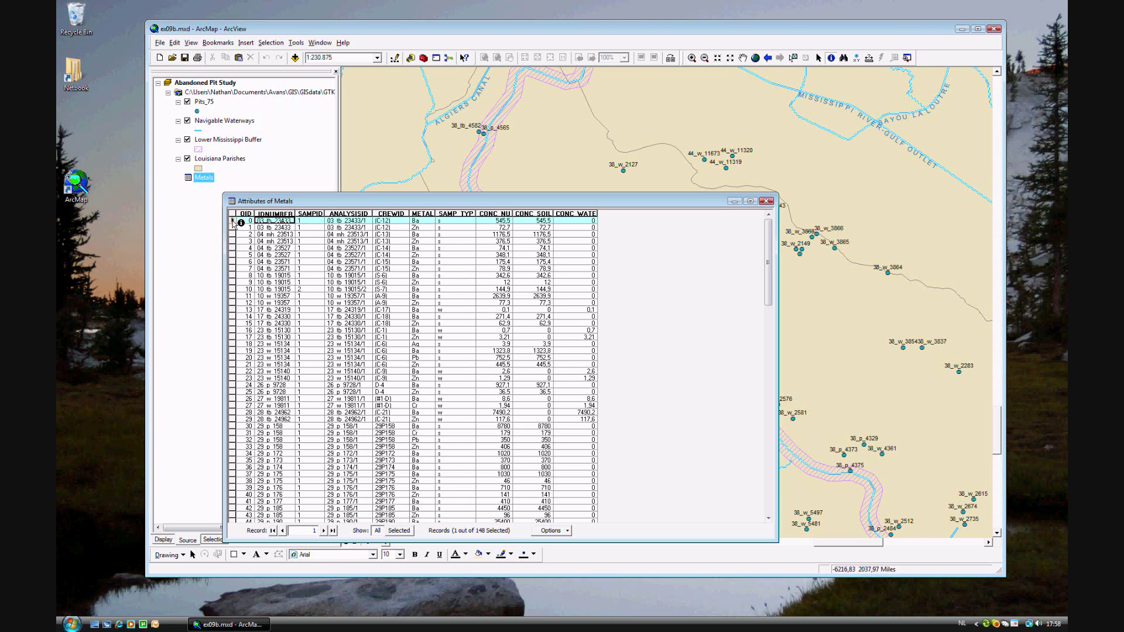
{"action": "key", "text": "Down"}
{"action": "left_click", "coordinate": [234, 227], "text": "ctrl"}
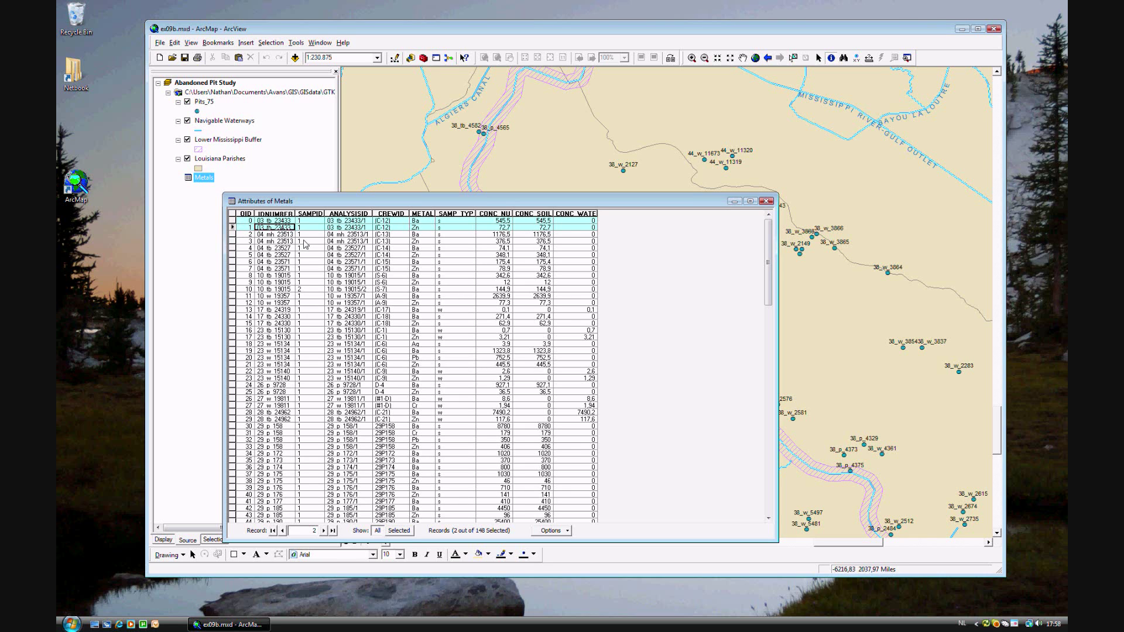
{"action": "left_click", "coordinate": [567, 530]}
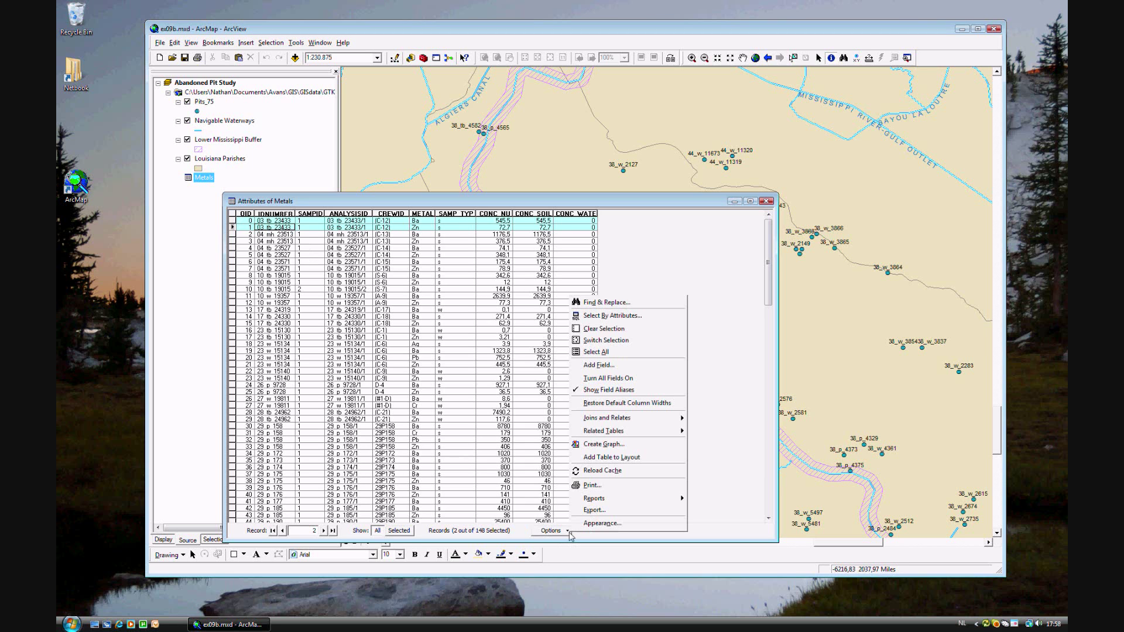
{"action": "left_click", "coordinate": [604, 334]}
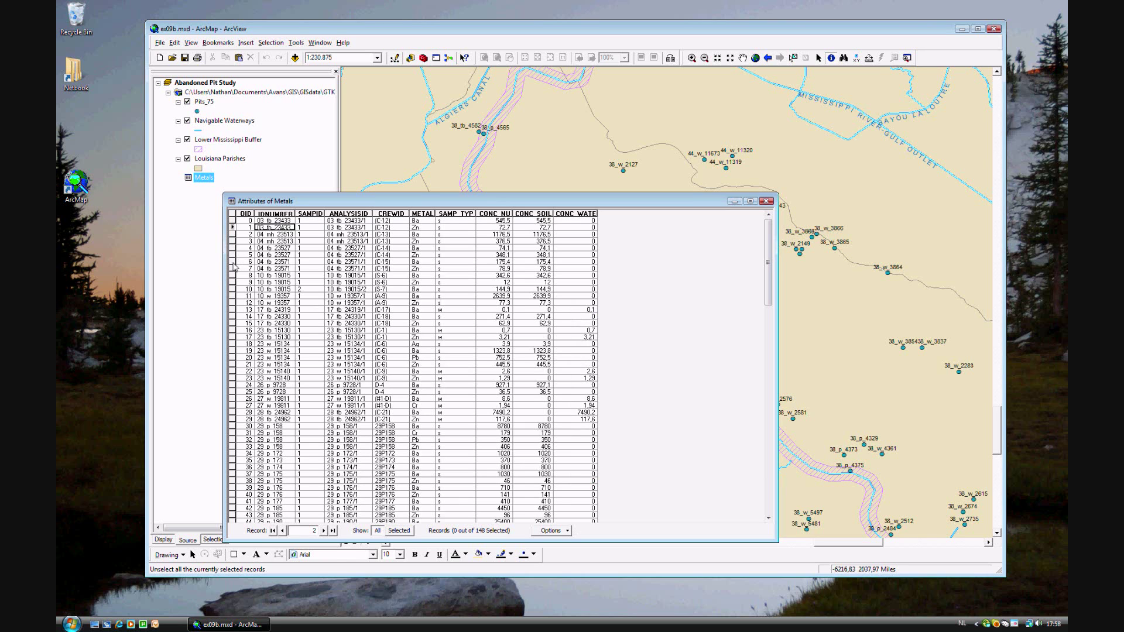
Step: Select Metals records 18 through 21, clear the selection, and close the table
{"action": "left_click", "coordinate": [237, 344]}
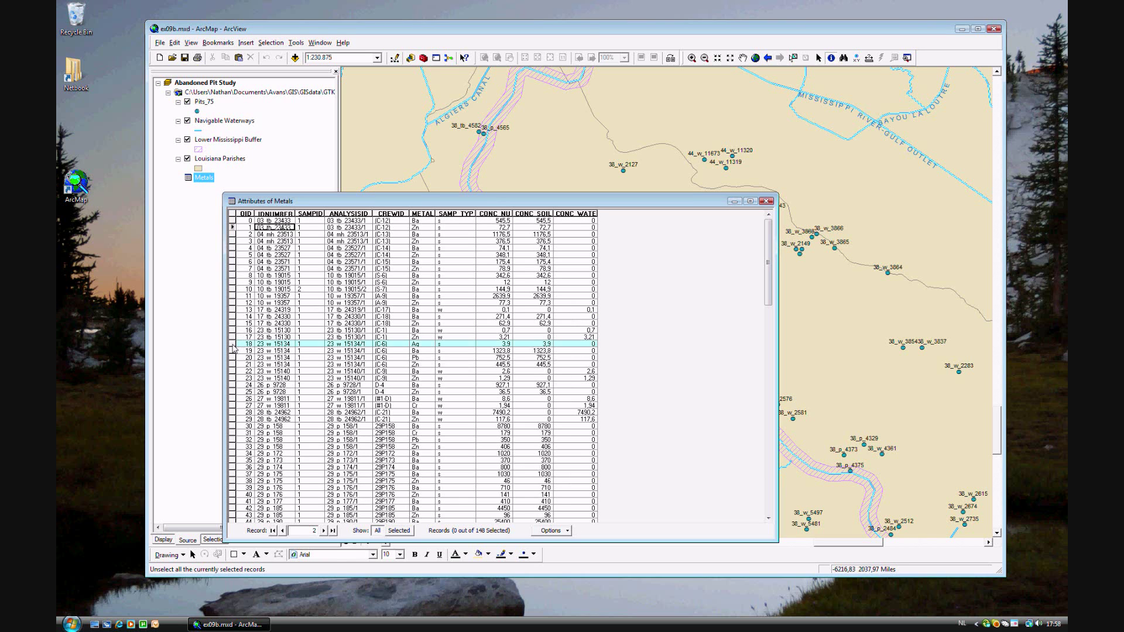
{"action": "left_click", "coordinate": [237, 364], "text": "ctrl"}
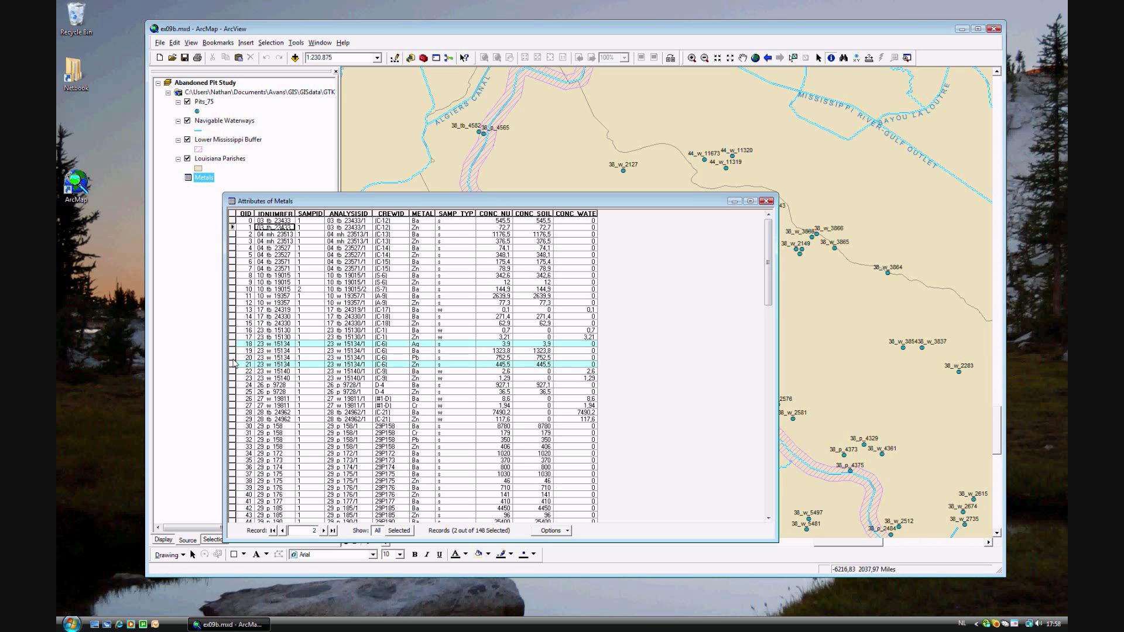
{"action": "left_click", "coordinate": [237, 357], "text": "ctrl"}
{"action": "left_click", "coordinate": [237, 351], "text": "ctrl"}
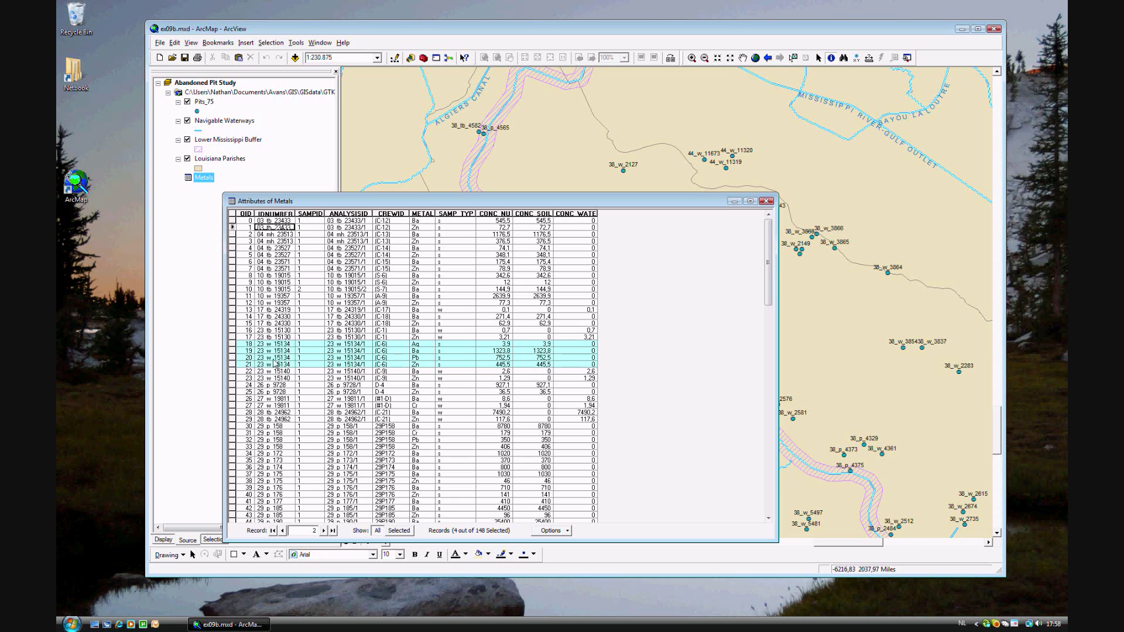
{"action": "left_click", "coordinate": [567, 534]}
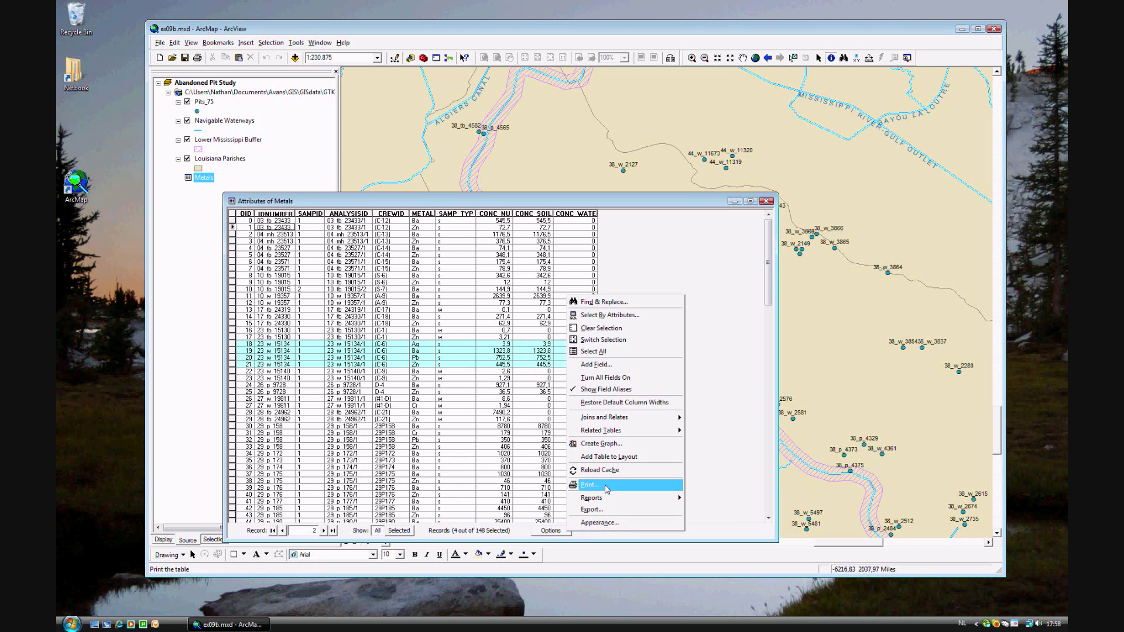
{"action": "left_click", "coordinate": [598, 329]}
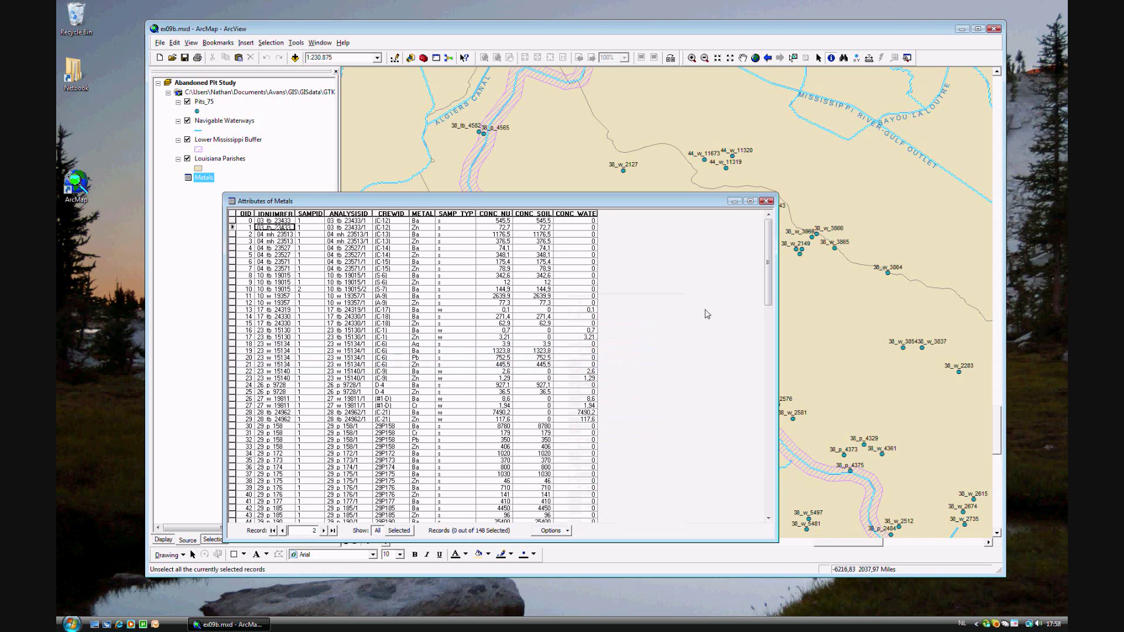
{"action": "left_click", "coordinate": [766, 201]}
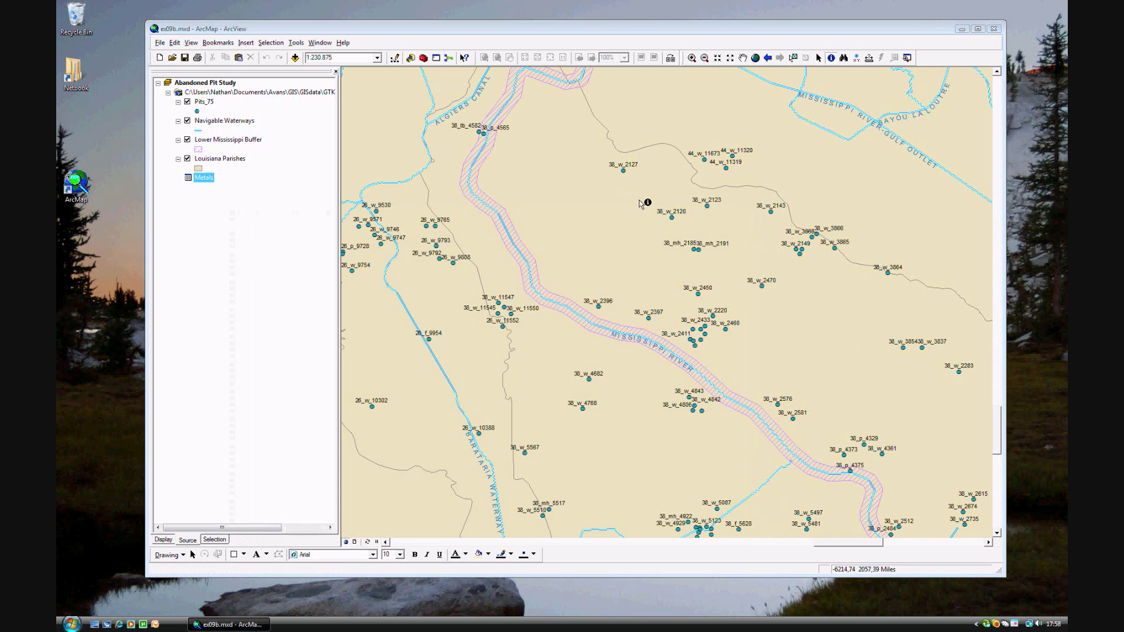
Step: Create a Pits_75 relate from IDNUMBER to the Metals table's IDNUMBER, named Metals Analysis
{"action": "right_click", "coordinate": [205, 103]}
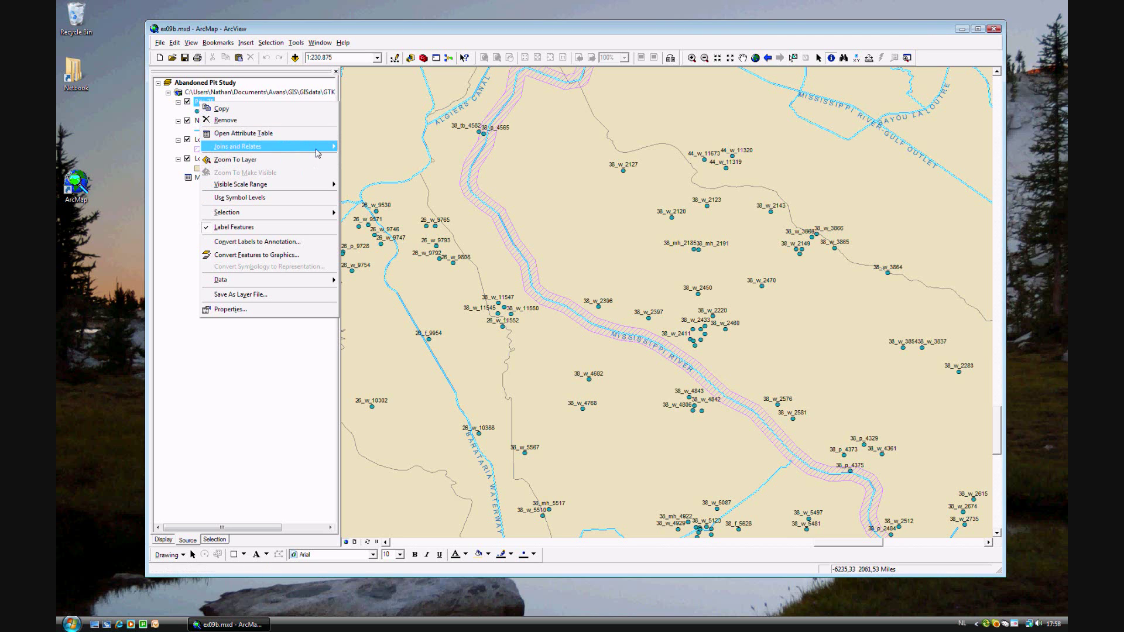
{"action": "mouse_move", "coordinate": [313, 147]}
{"action": "left_click", "coordinate": [379, 175]}
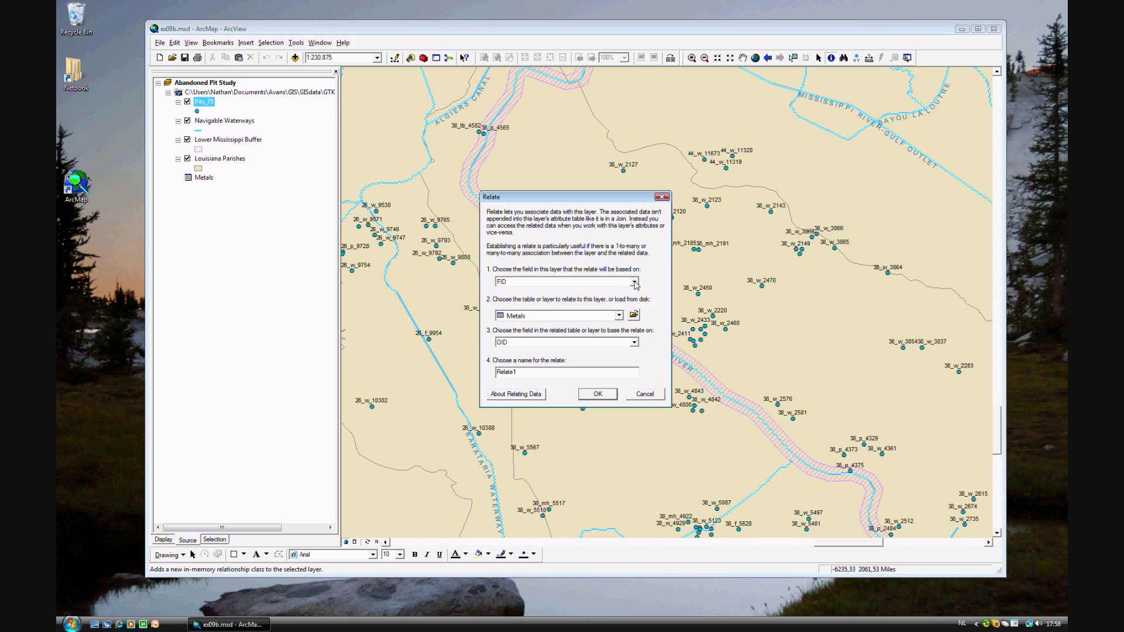
{"action": "left_click", "coordinate": [634, 282]}
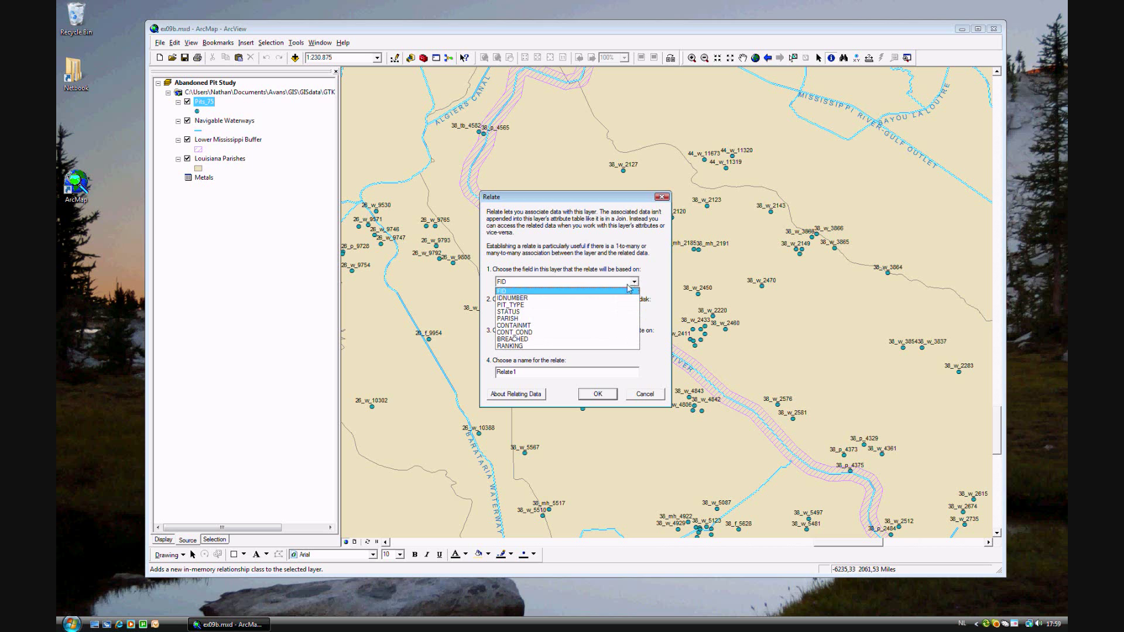
{"action": "left_click", "coordinate": [618, 298]}
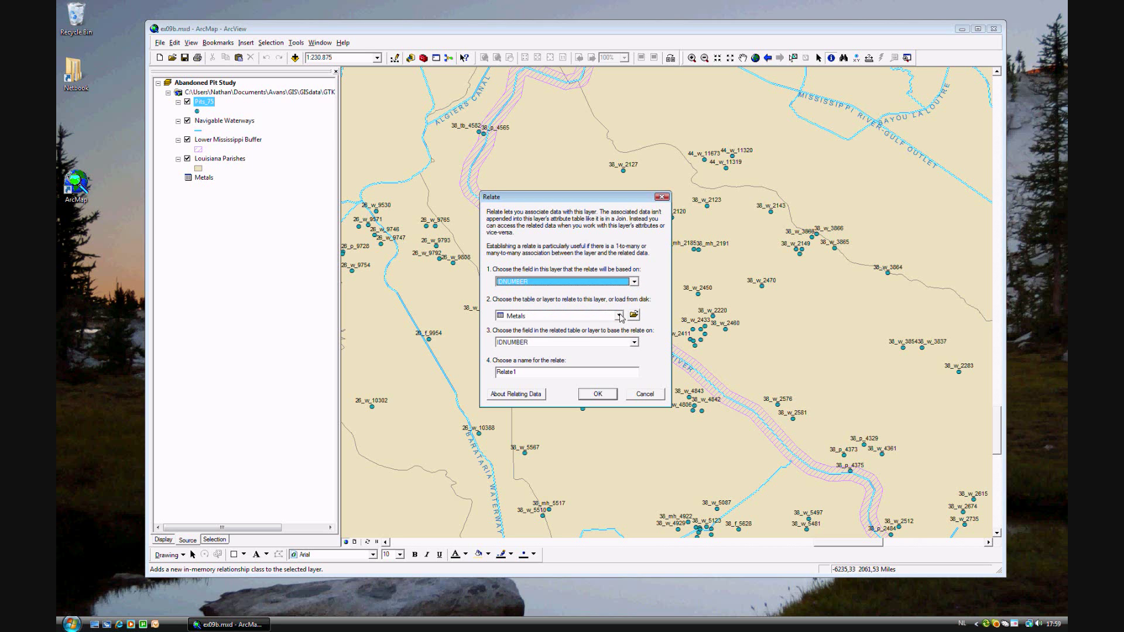
{"action": "left_click", "coordinate": [618, 315]}
{"action": "left_click", "coordinate": [524, 331]}
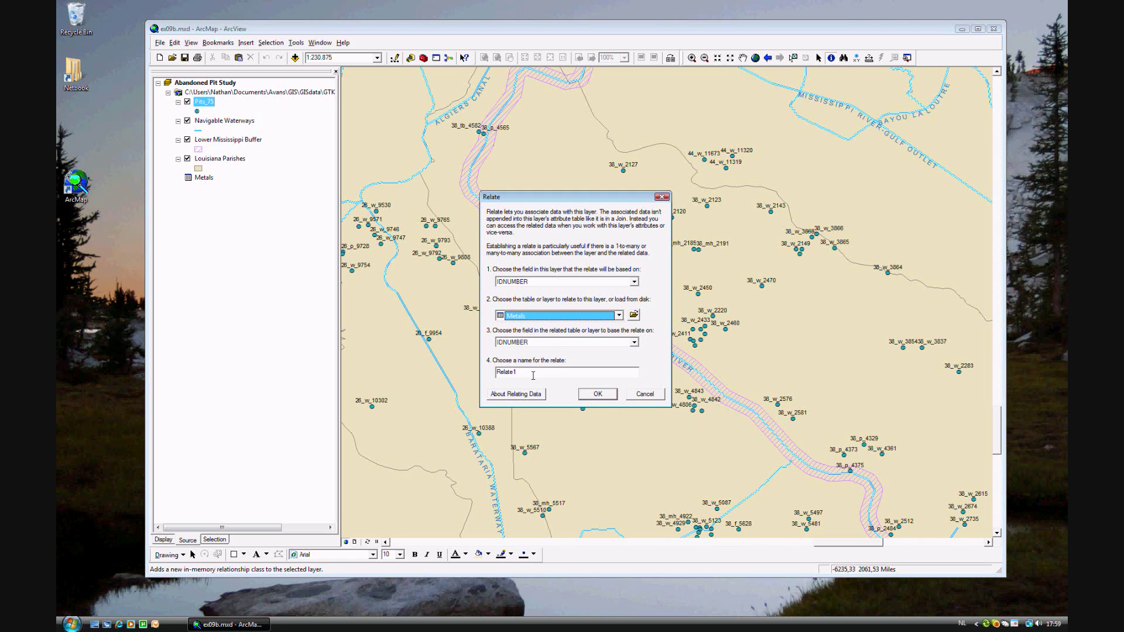
{"action": "left_click_drag", "start_coordinate": [515, 372], "coordinate": [484, 374]}
{"action": "type", "text": "Metals Analysis"}
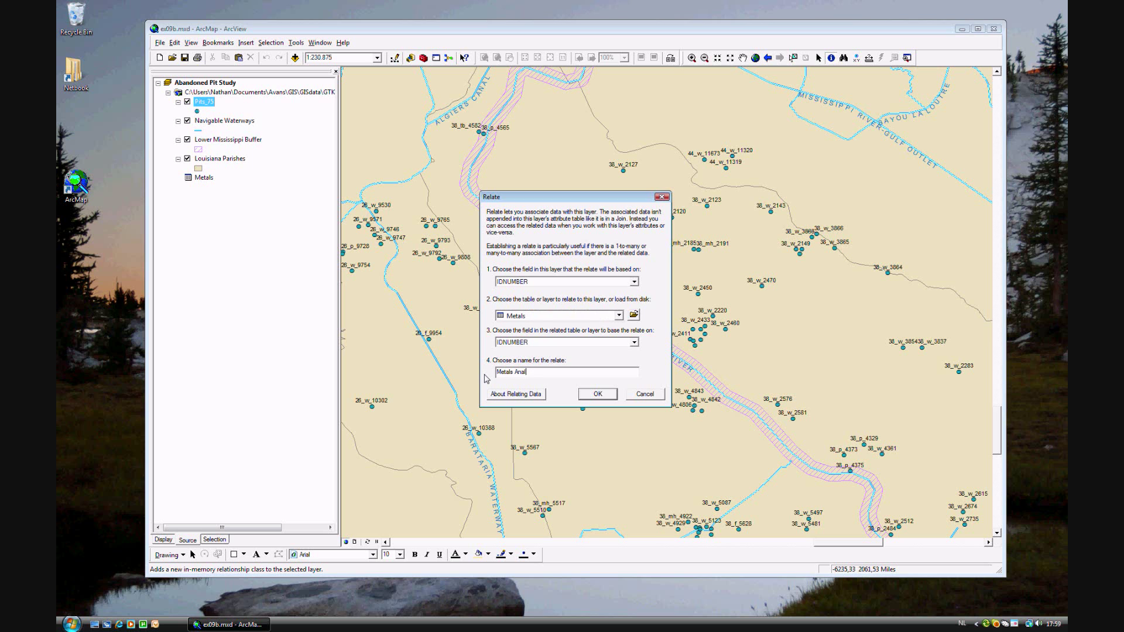
{"action": "left_click", "coordinate": [603, 396]}
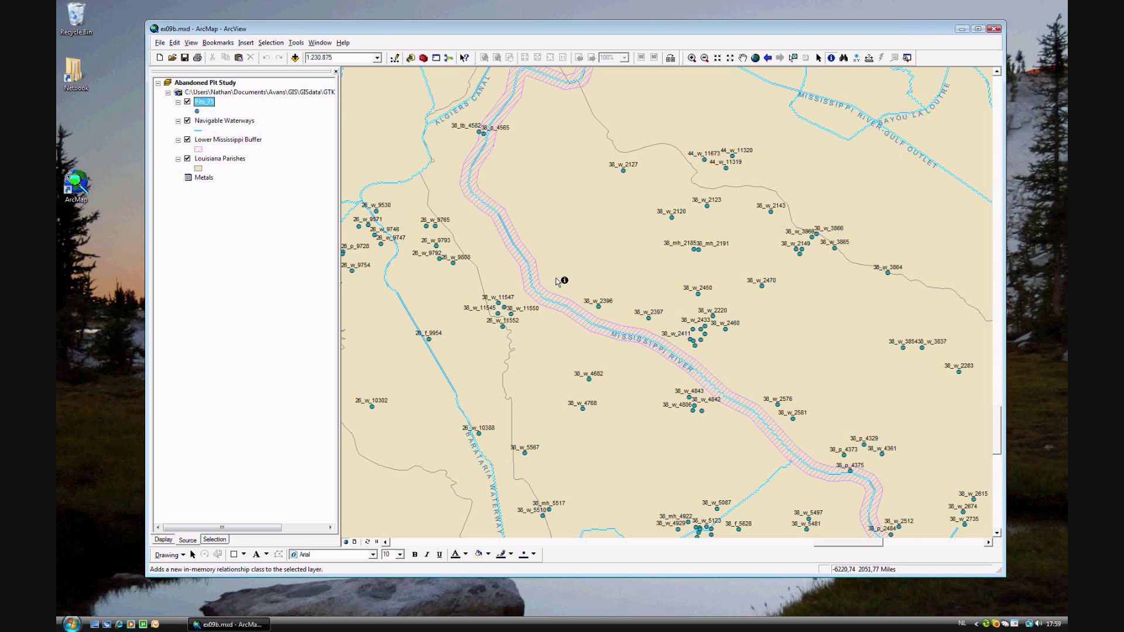
Step: Zoom to the Site 1 bookmark around pits 38_p_4329, 38_p_4373 and 38_p_4375
{"action": "left_click", "coordinate": [261, 44]}
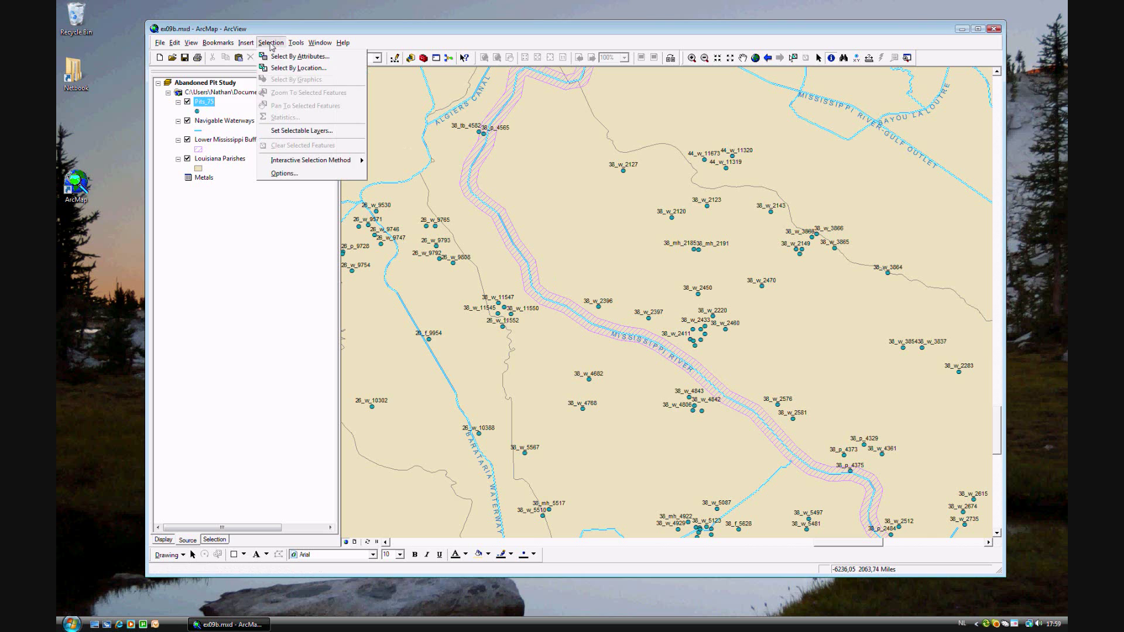
{"action": "mouse_move", "coordinate": [226, 45]}
{"action": "left_click", "coordinate": [228, 99]}
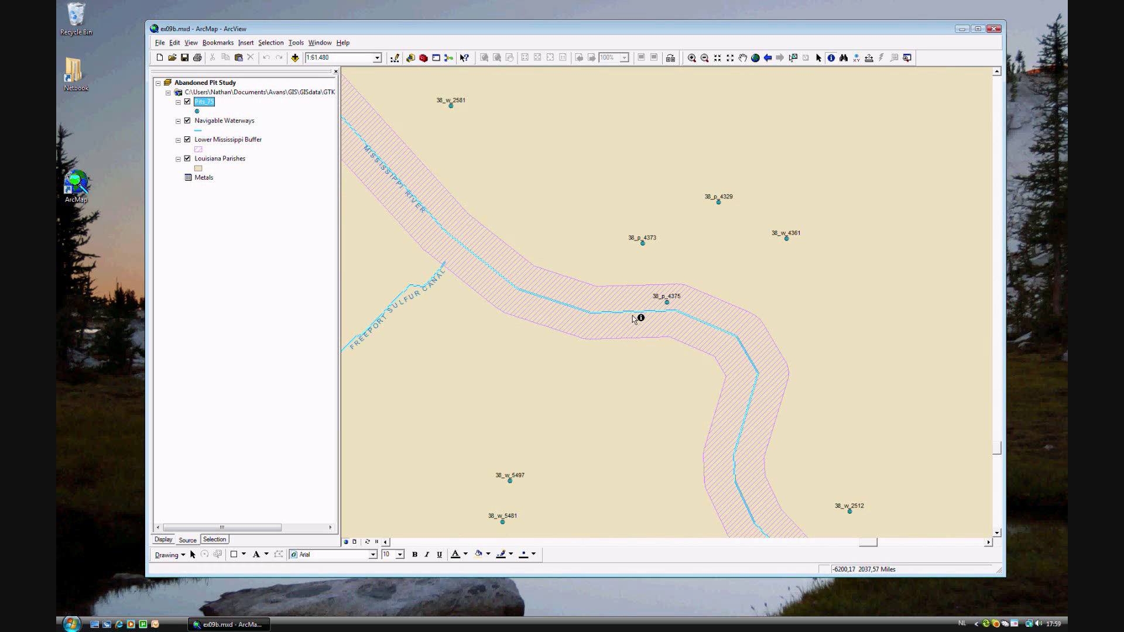
{"action": "left_click", "coordinate": [218, 43]}
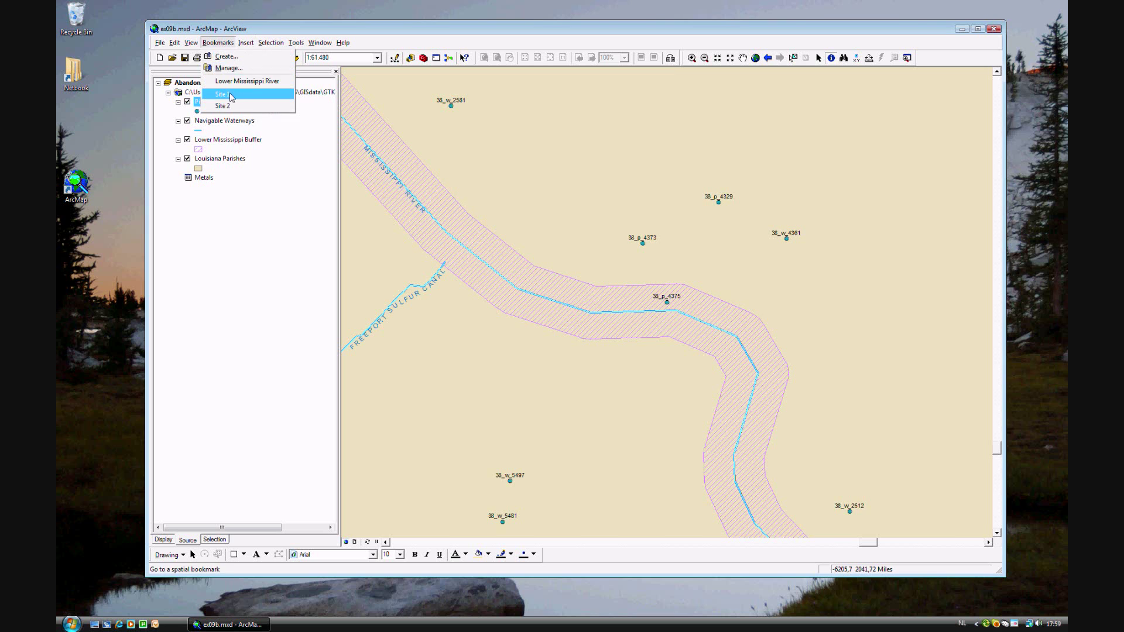
{"action": "left_click", "coordinate": [230, 97]}
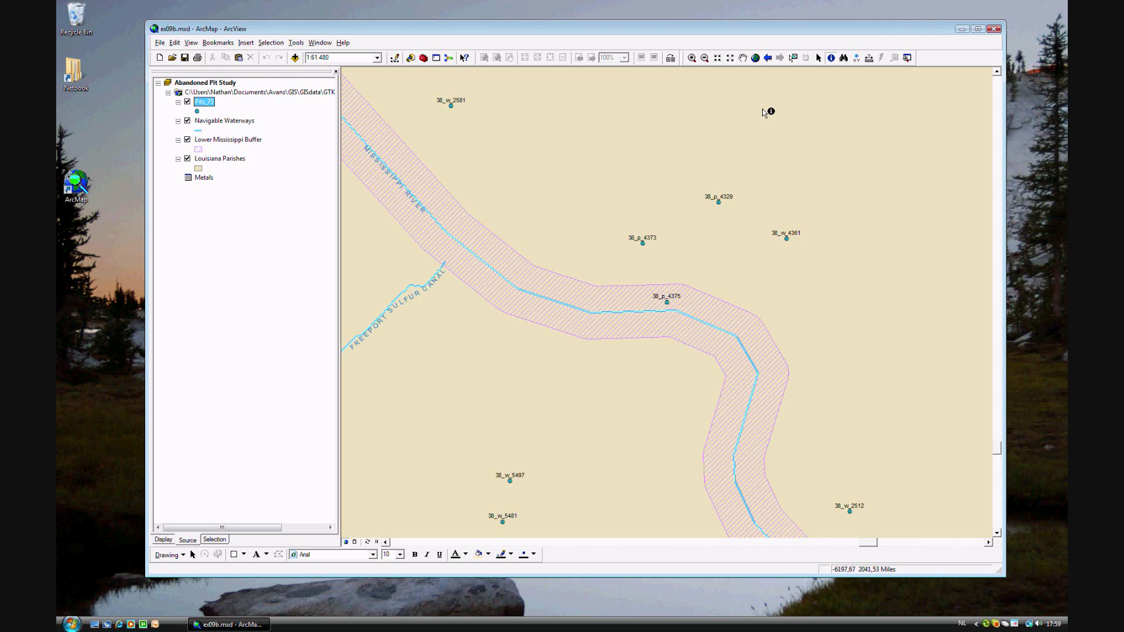
Step: Make Pits_75 the only selectable layer, then select pit 38_p_4375 on the map
{"action": "left_click", "coordinate": [271, 43]}
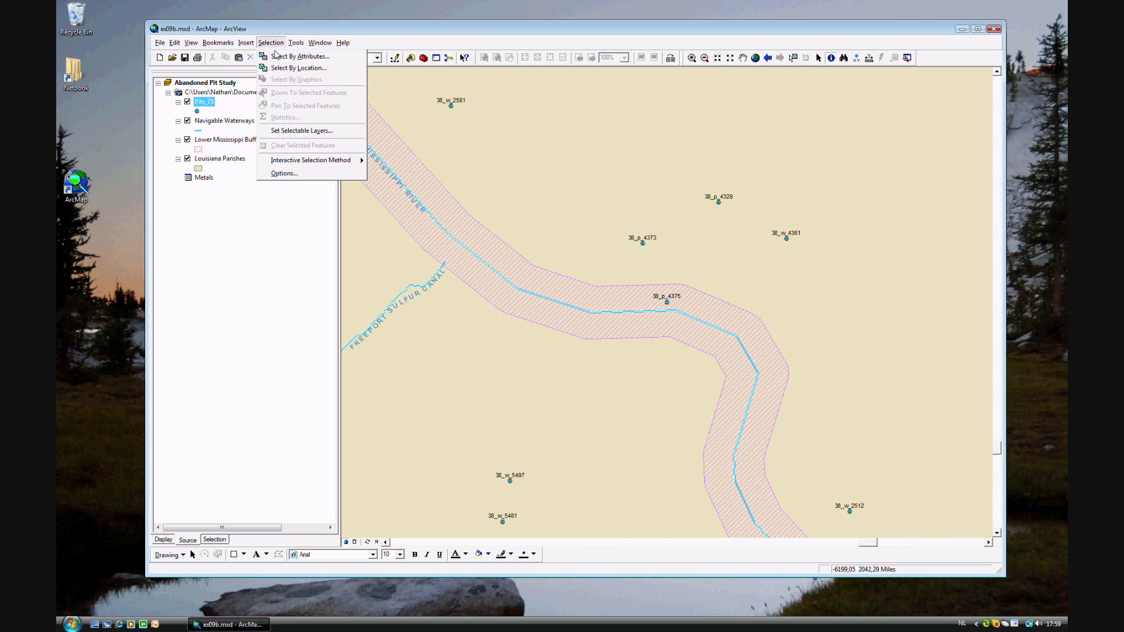
{"action": "left_click", "coordinate": [297, 131]}
{"action": "left_click", "coordinate": [175, 119]}
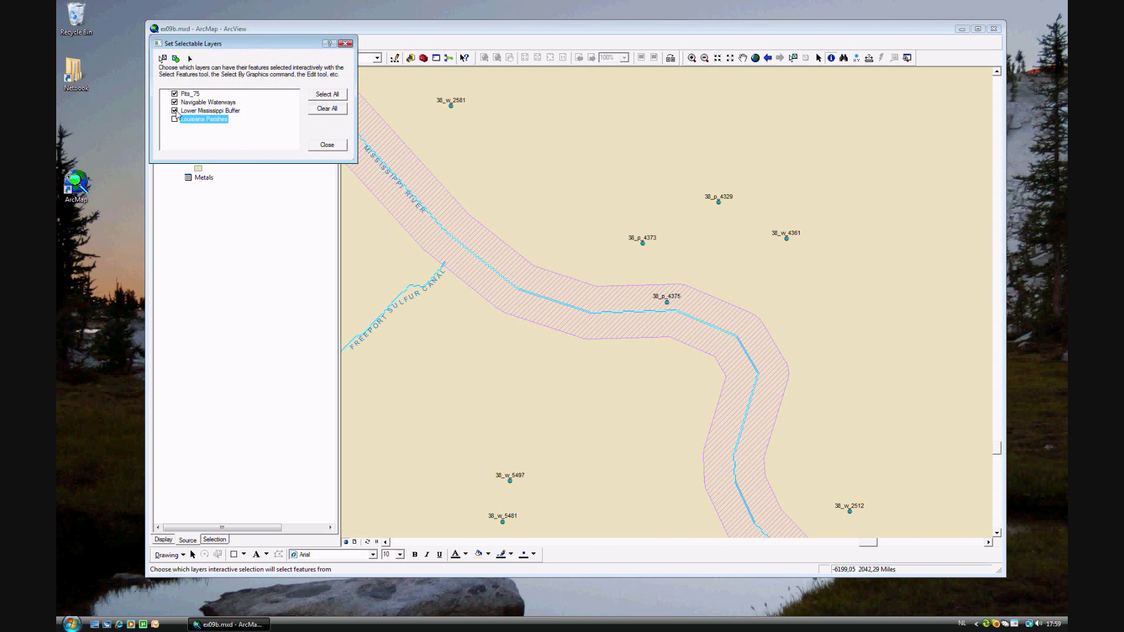
{"action": "left_click", "coordinate": [175, 111]}
{"action": "left_click", "coordinate": [174, 102]}
{"action": "left_click", "coordinate": [335, 148]}
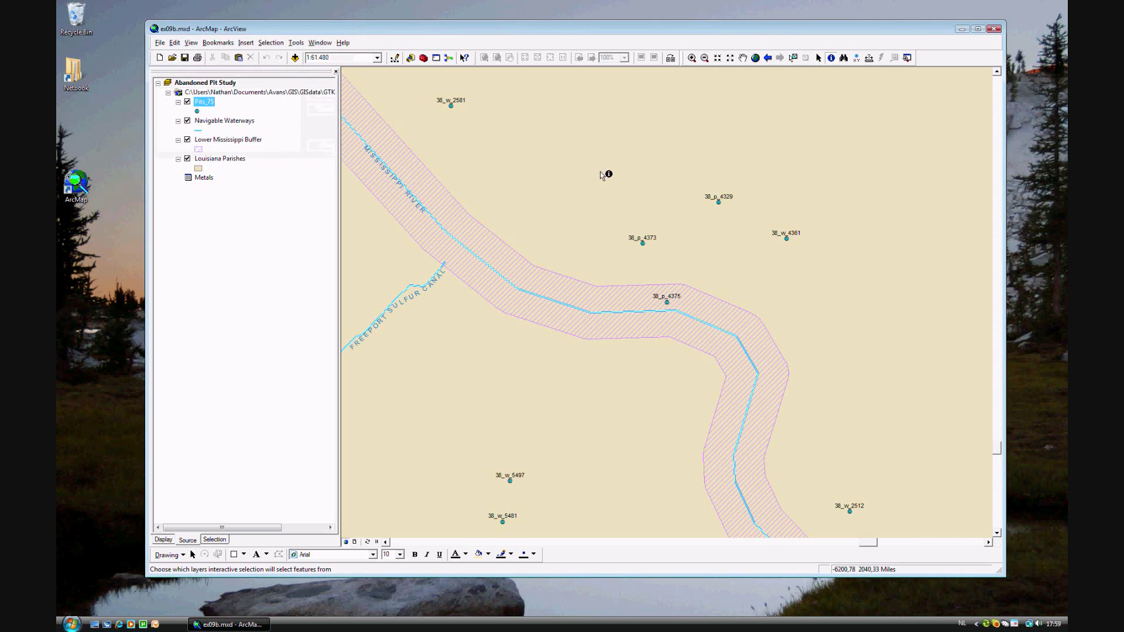
{"action": "left_click", "coordinate": [667, 302]}
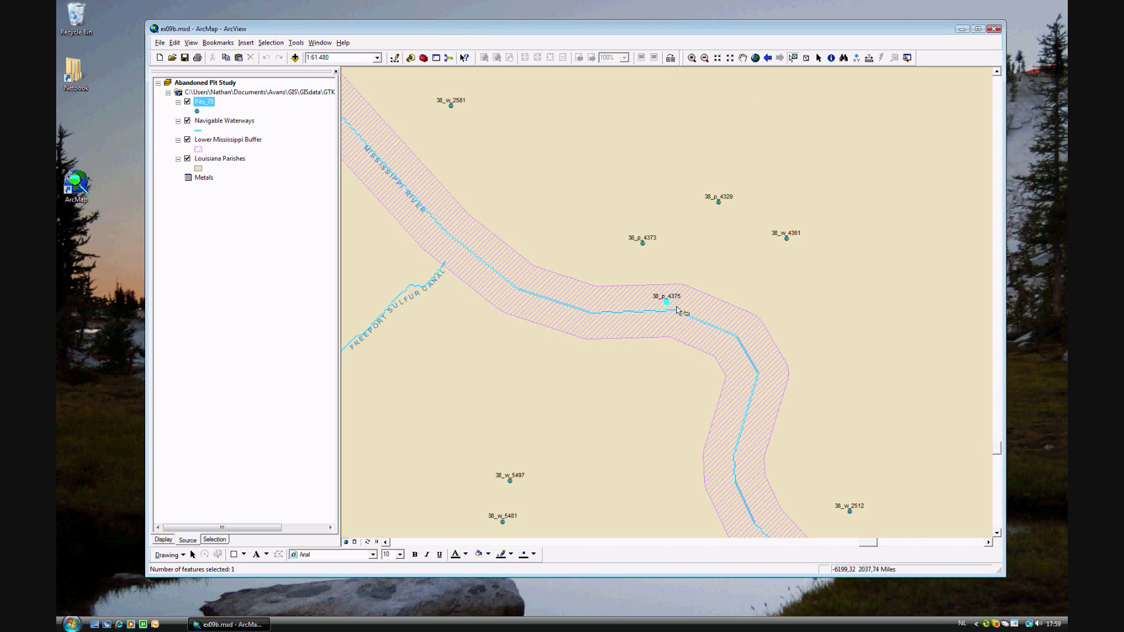
{"action": "right_click", "coordinate": [203, 103]}
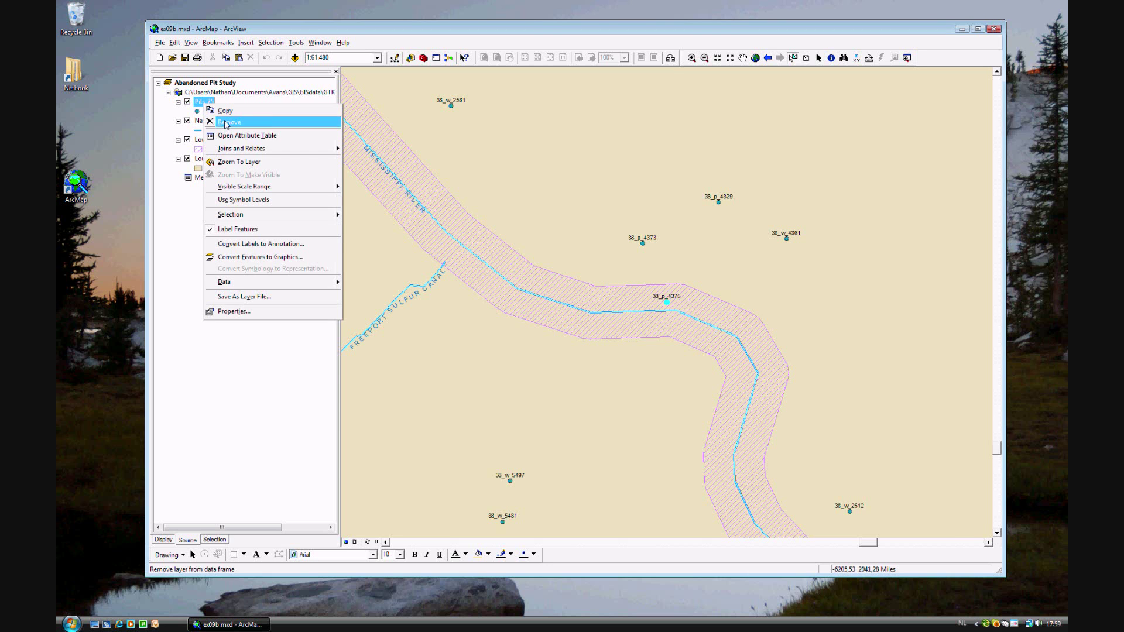
{"action": "left_click", "coordinate": [247, 135]}
{"action": "left_click", "coordinate": [410, 460]}
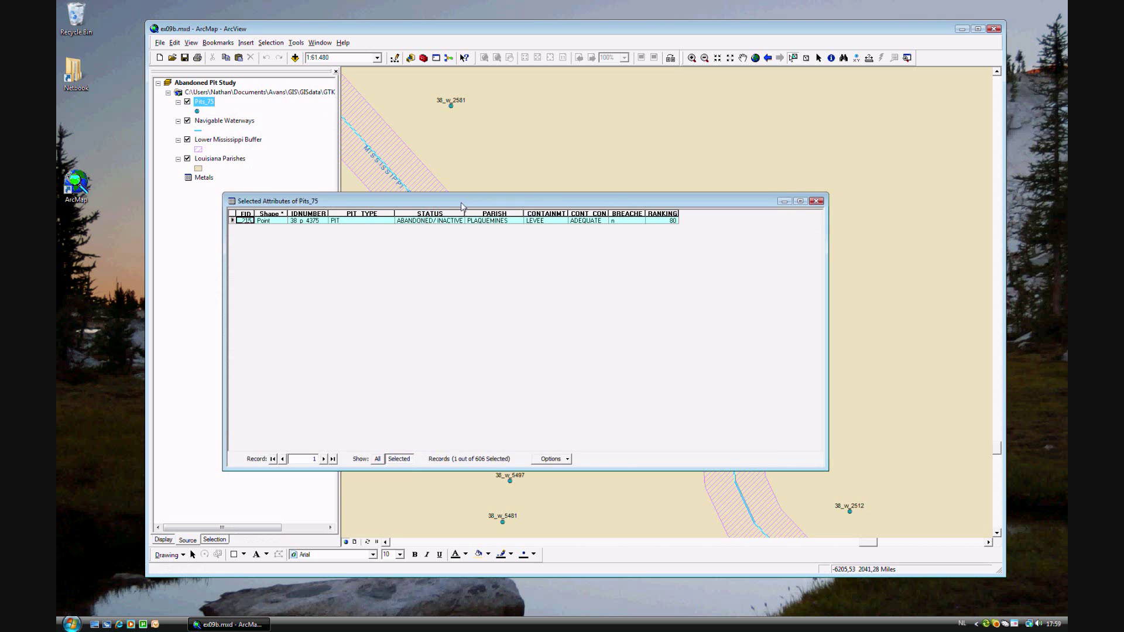
{"action": "left_click_drag", "start_coordinate": [462, 203], "coordinate": [542, 349]}
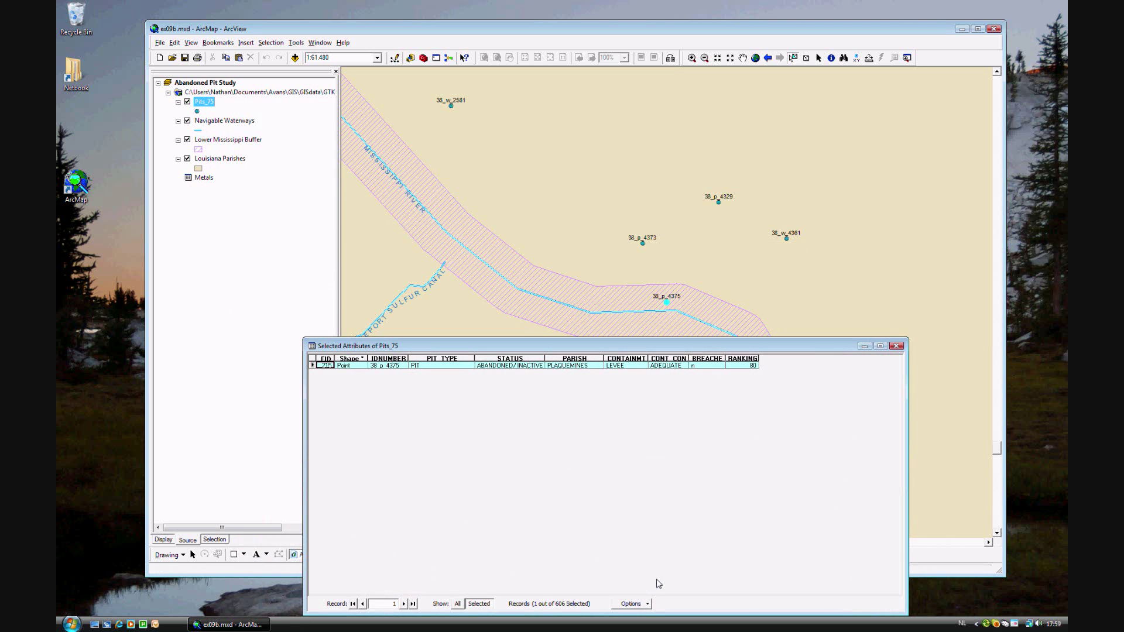
{"action": "left_click", "coordinate": [648, 604]}
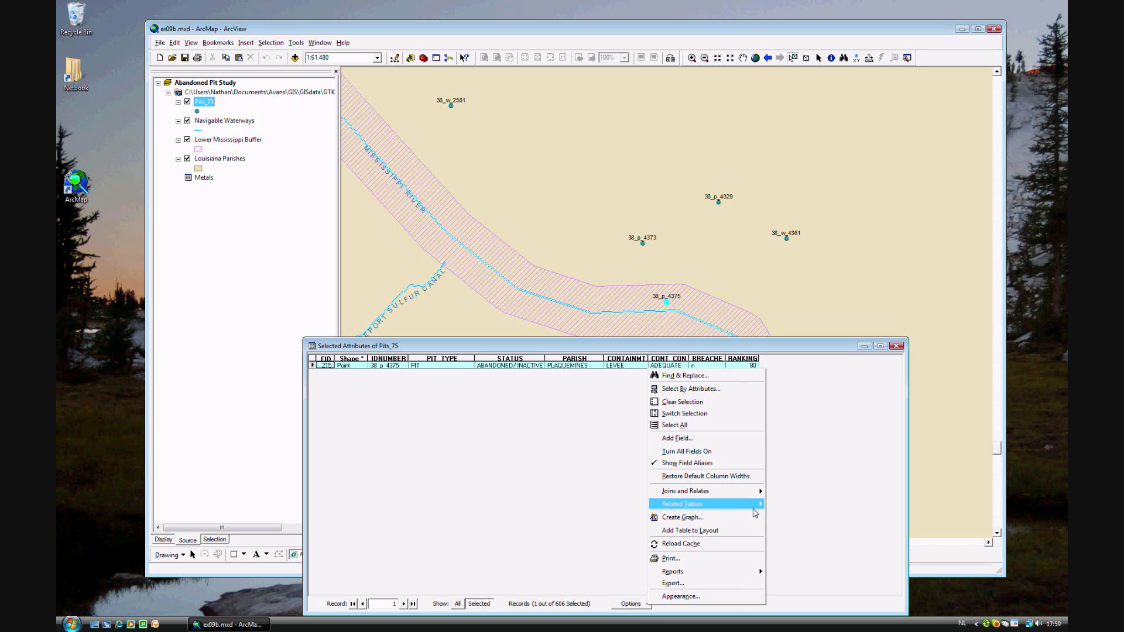
{"action": "mouse_move", "coordinate": [756, 507]}
{"action": "left_click", "coordinate": [812, 507]}
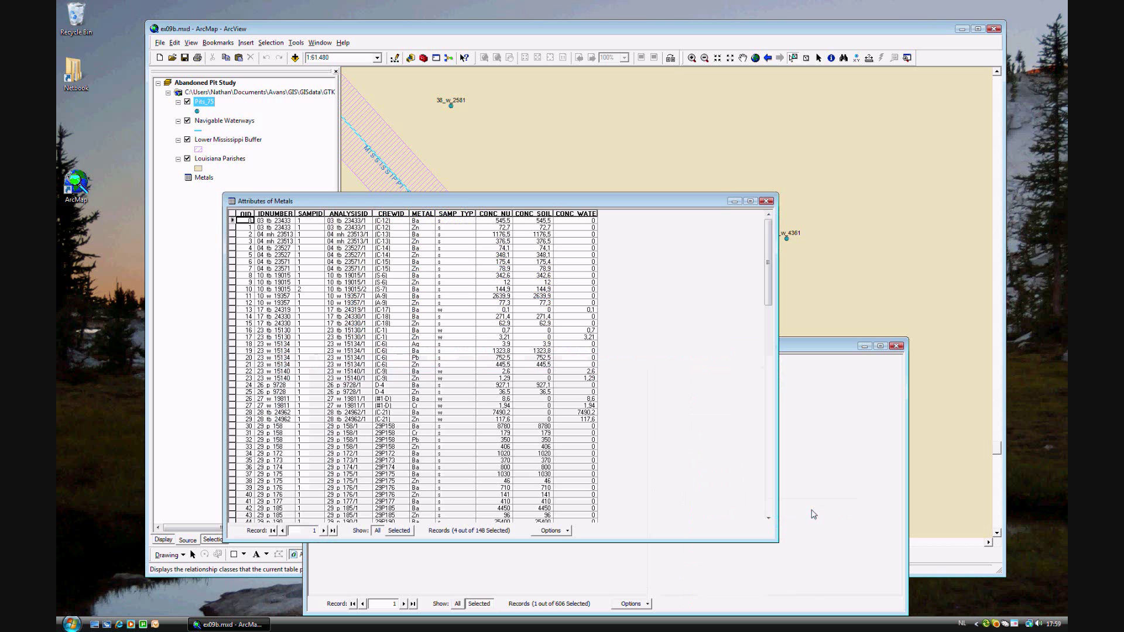
{"action": "left_click", "coordinate": [405, 530]}
{"action": "left_click_drag", "start_coordinate": [498, 208], "coordinate": [623, 403]}
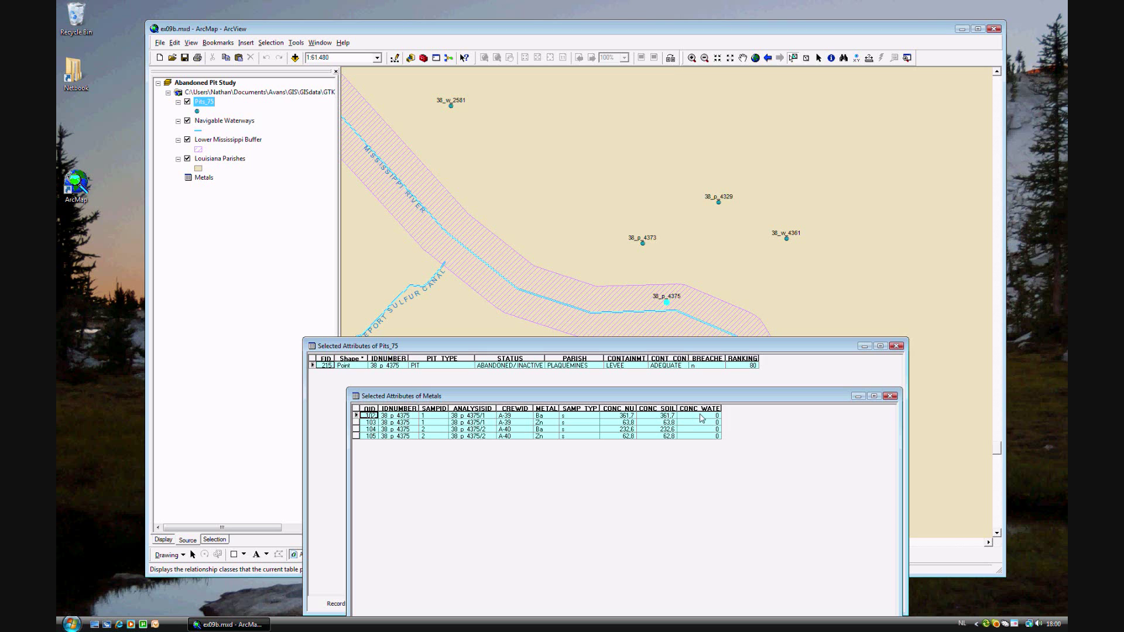
{"action": "left_click", "coordinate": [891, 400]}
Step: Close the Pits_75 table, jump to the Site 2 bookmark, and select pit 38_p_4565
{"action": "left_click", "coordinate": [896, 346]}
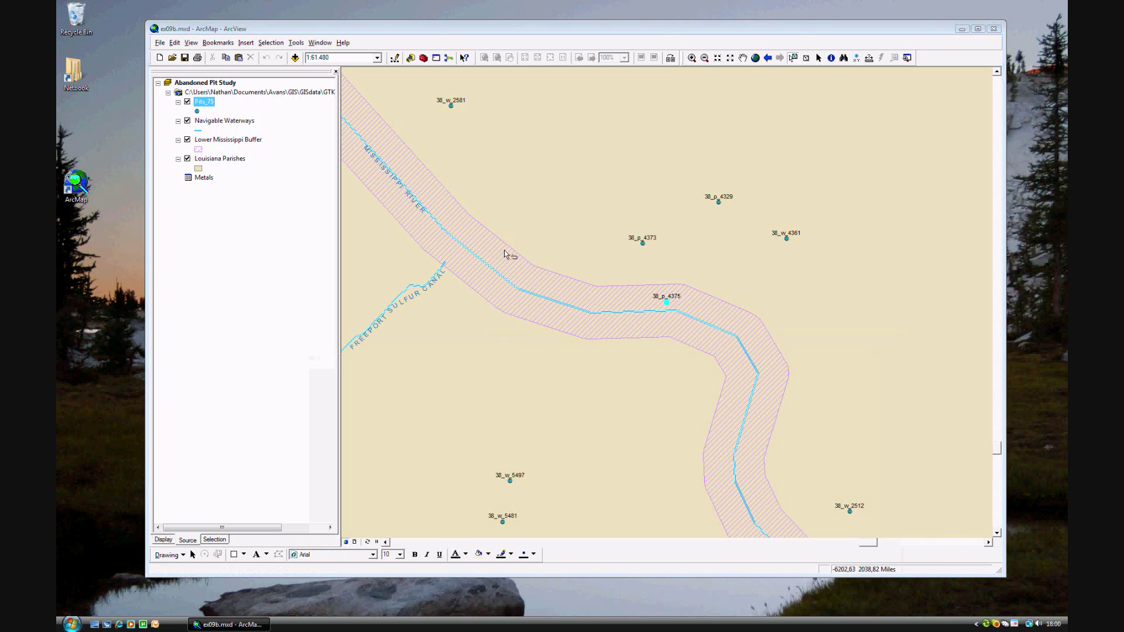
{"action": "left_click", "coordinate": [272, 45]}
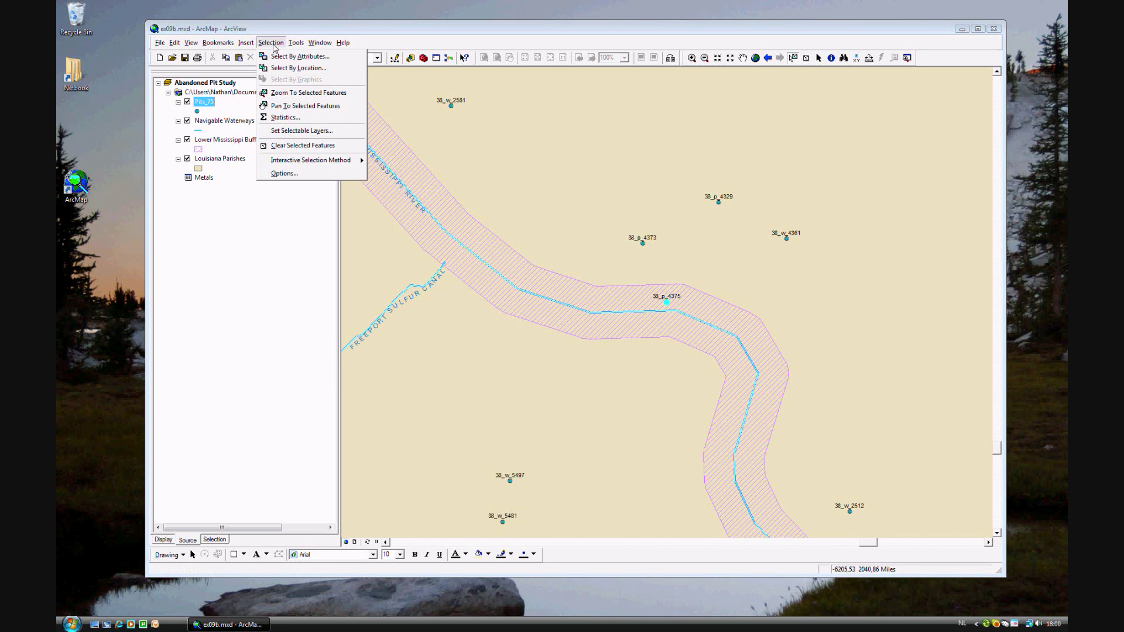
{"action": "mouse_move", "coordinate": [222, 46]}
{"action": "left_click", "coordinate": [227, 104]}
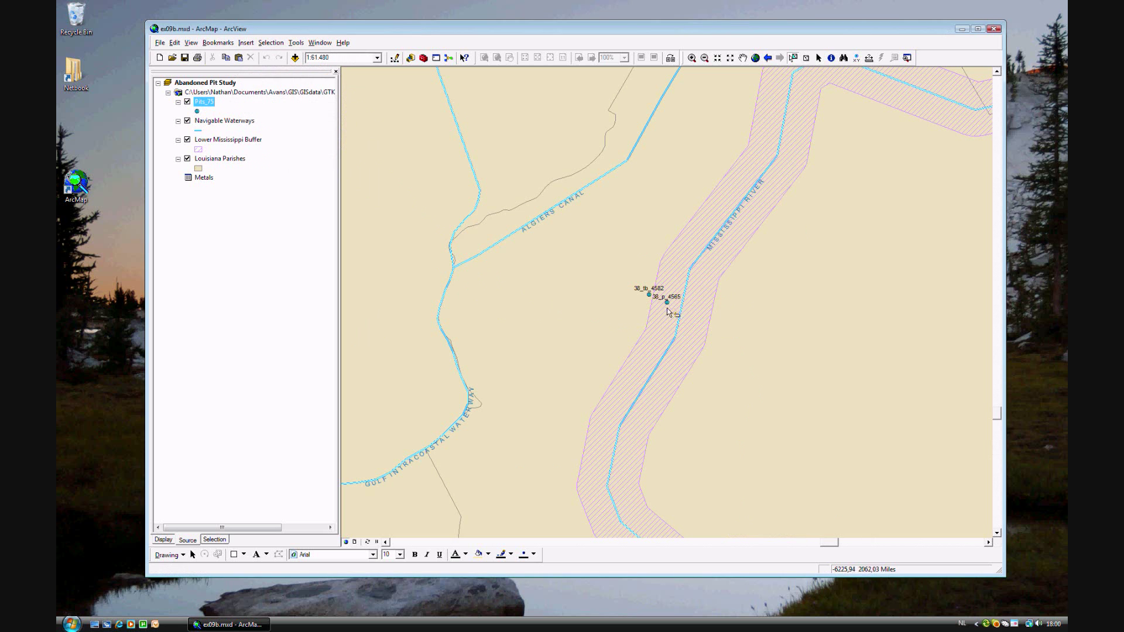
{"action": "left_click", "coordinate": [669, 303]}
Step: Show the selected pit in the Pits_75 table and view its related Metals records (Ba 712.9, Zn 92.1)
{"action": "right_click", "coordinate": [205, 103]}
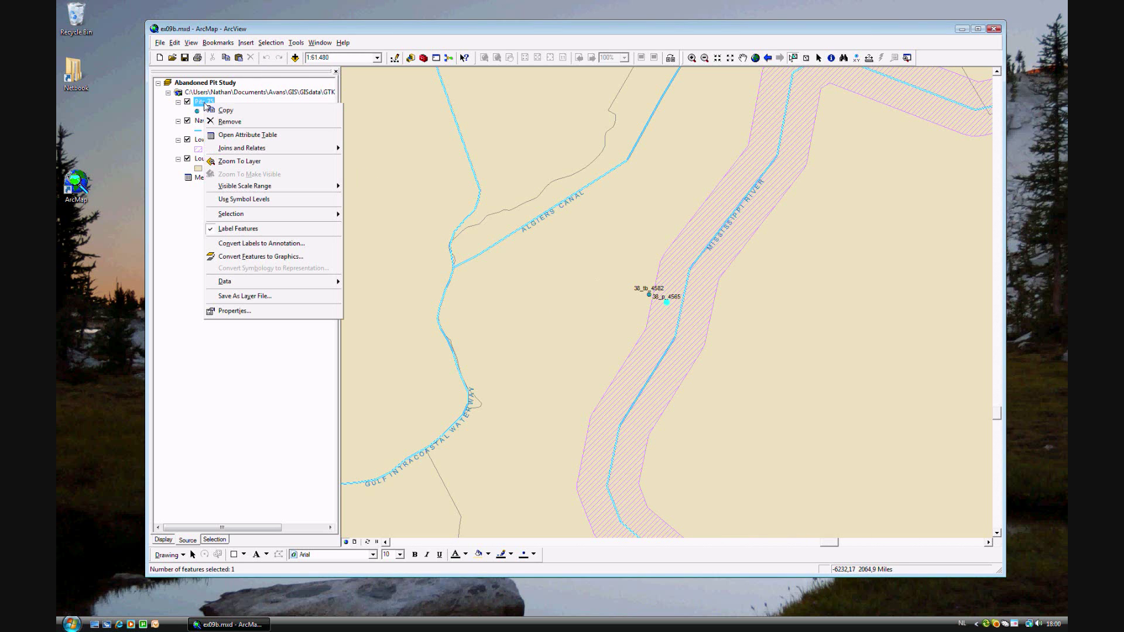
{"action": "left_click", "coordinate": [238, 146]}
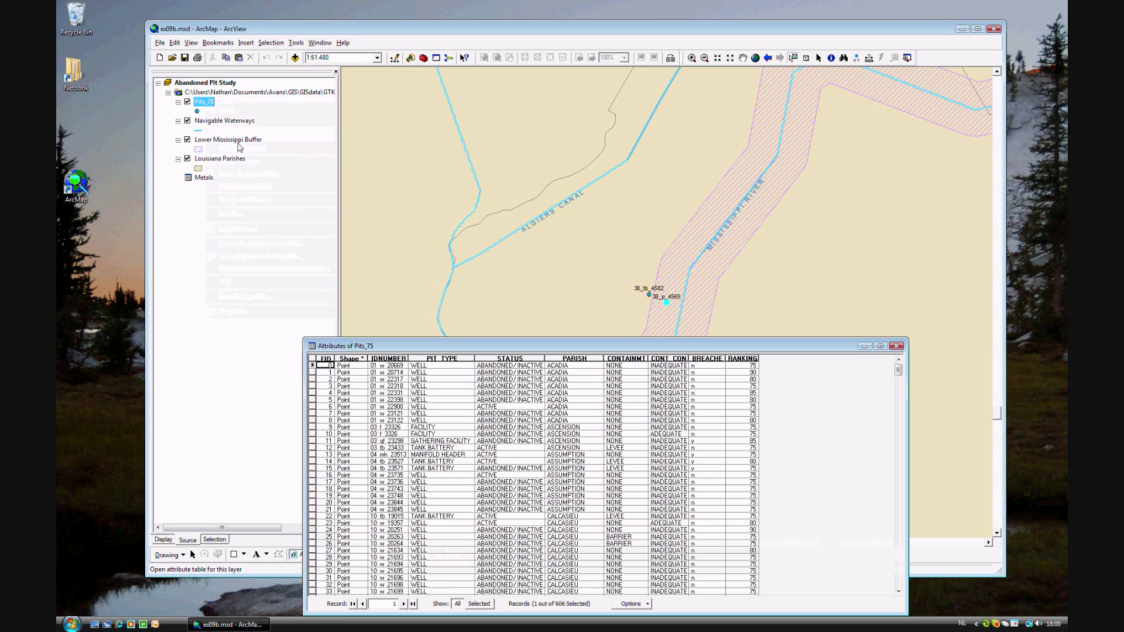
{"action": "left_click", "coordinate": [487, 608]}
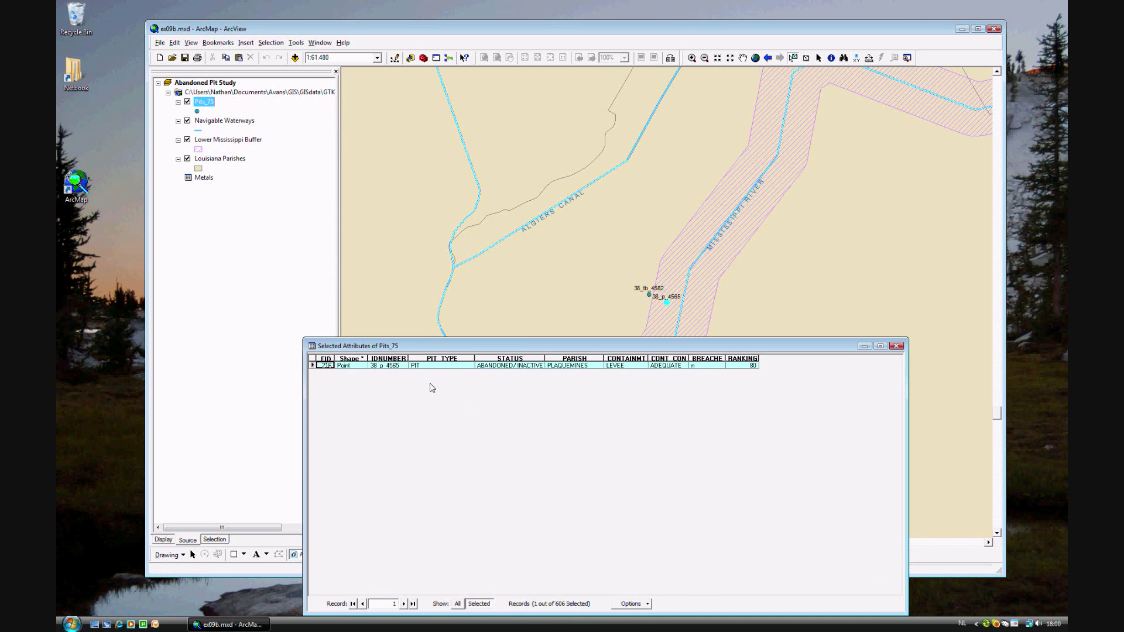
{"action": "left_click", "coordinate": [648, 604]}
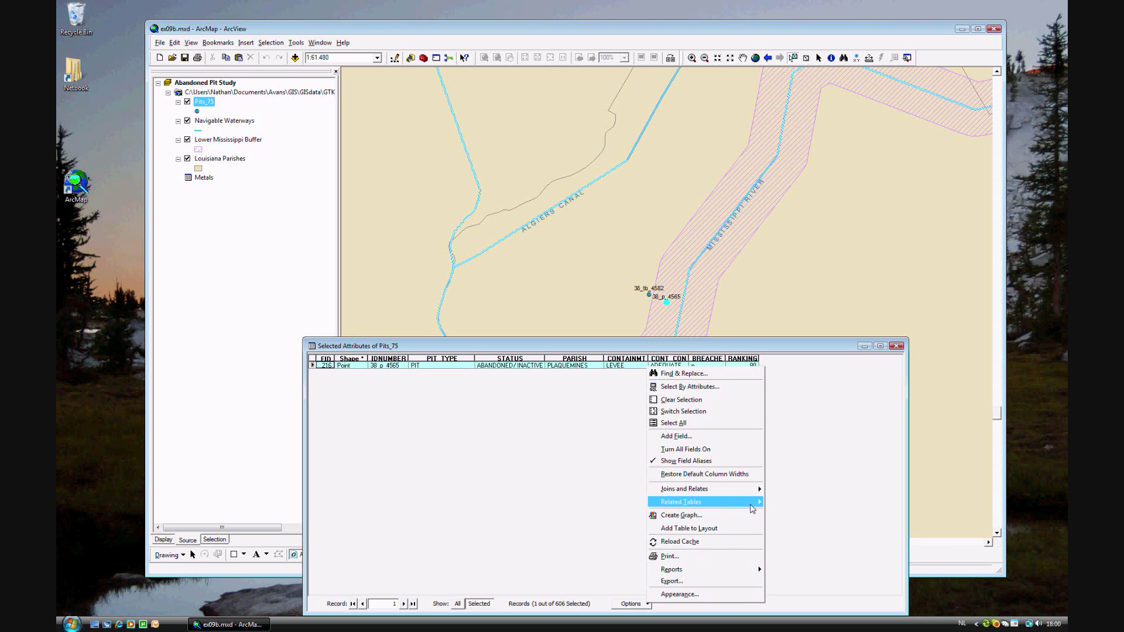
{"action": "mouse_move", "coordinate": [752, 504]}
{"action": "left_click", "coordinate": [799, 510]}
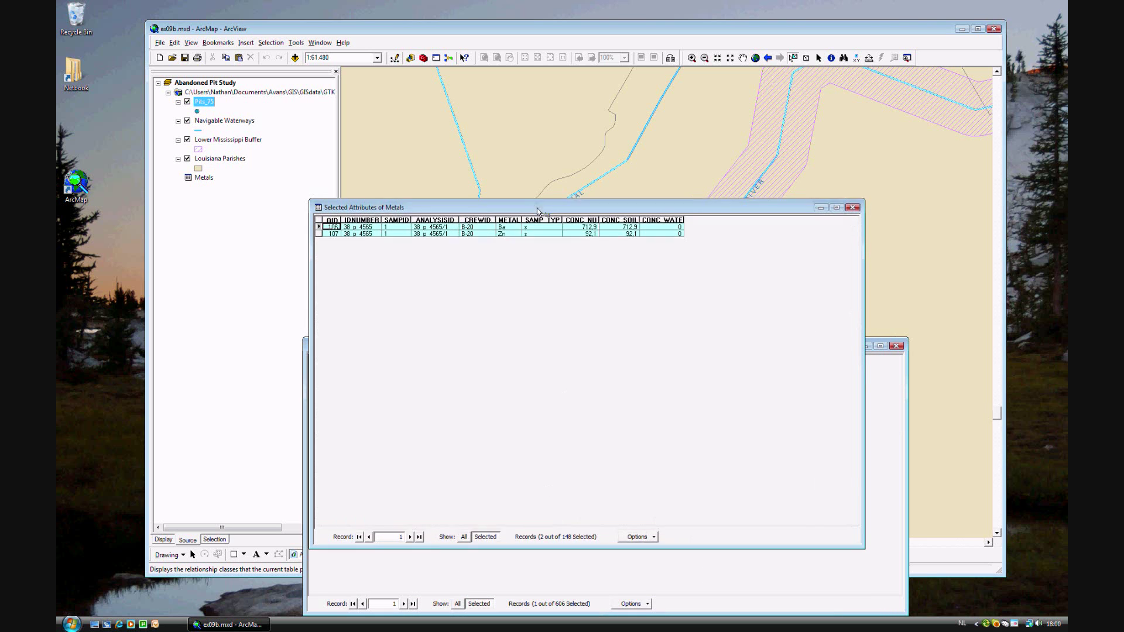
{"action": "left_click_drag", "start_coordinate": [537, 206], "coordinate": [552, 404]}
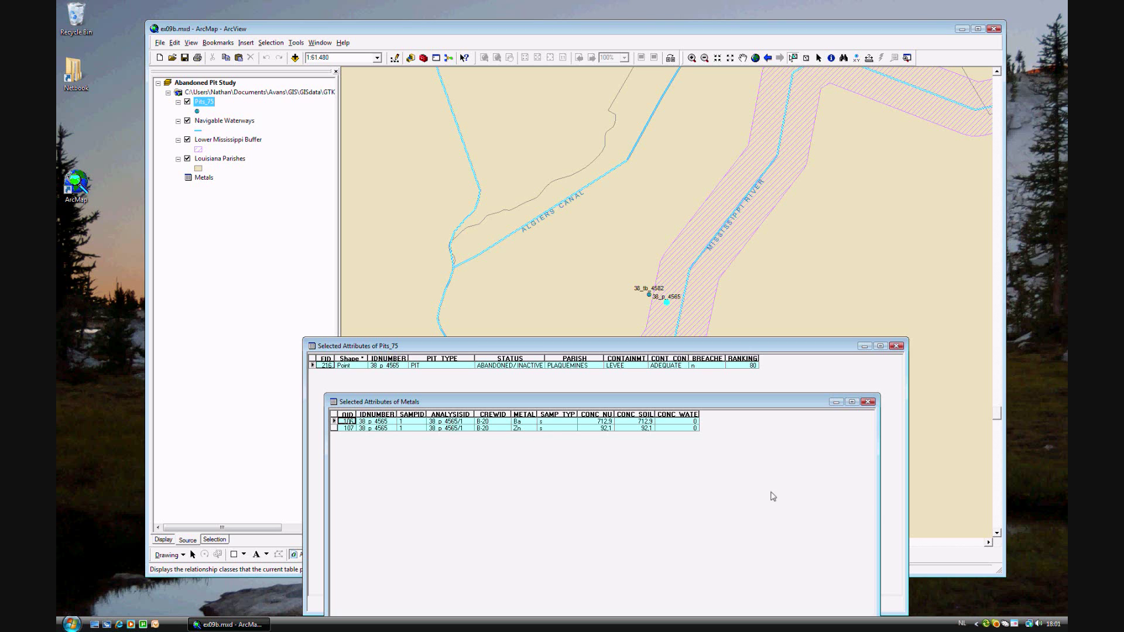
Step: Close the related Metals table and the selected Pits_75 table
{"action": "left_click", "coordinate": [868, 402]}
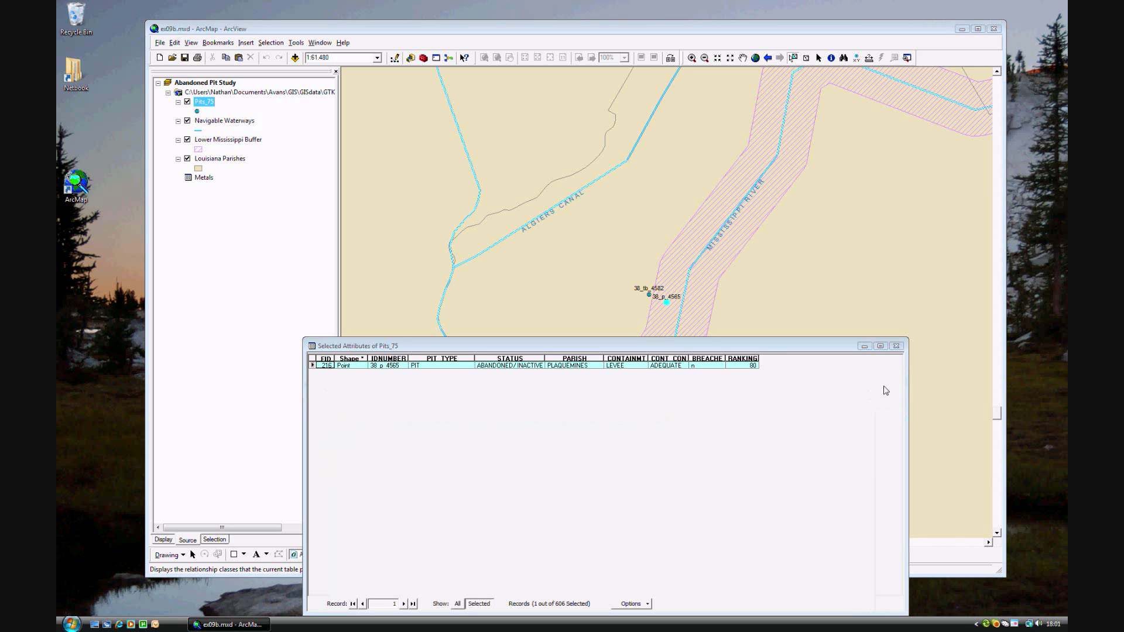
{"action": "left_click_drag", "start_coordinate": [793, 348], "coordinate": [757, 230]}
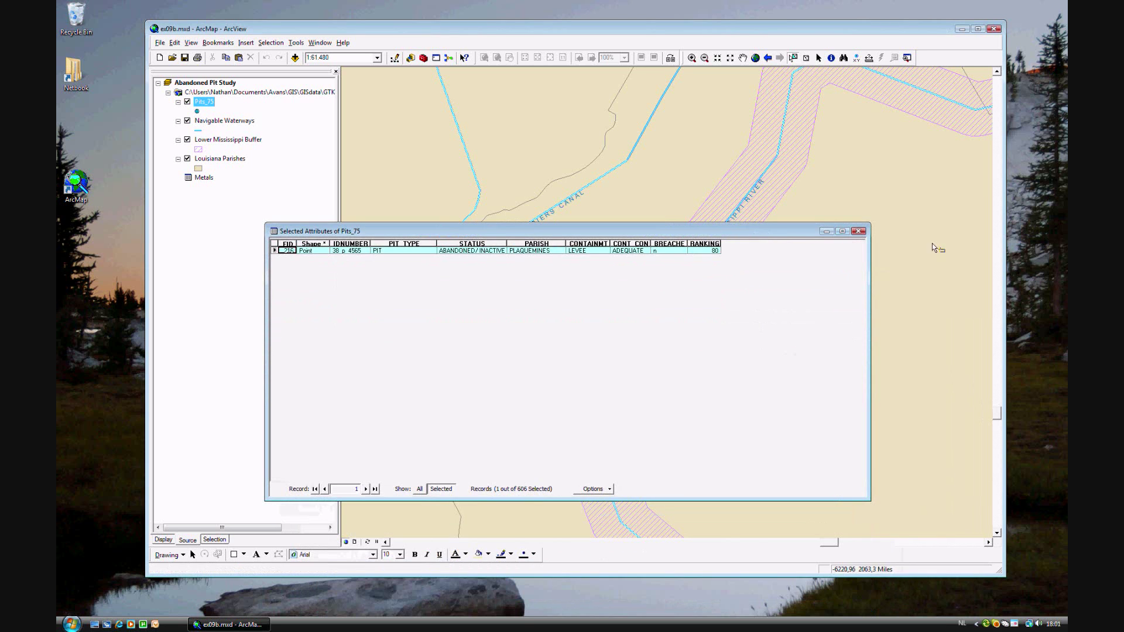
{"action": "left_click", "coordinate": [862, 233]}
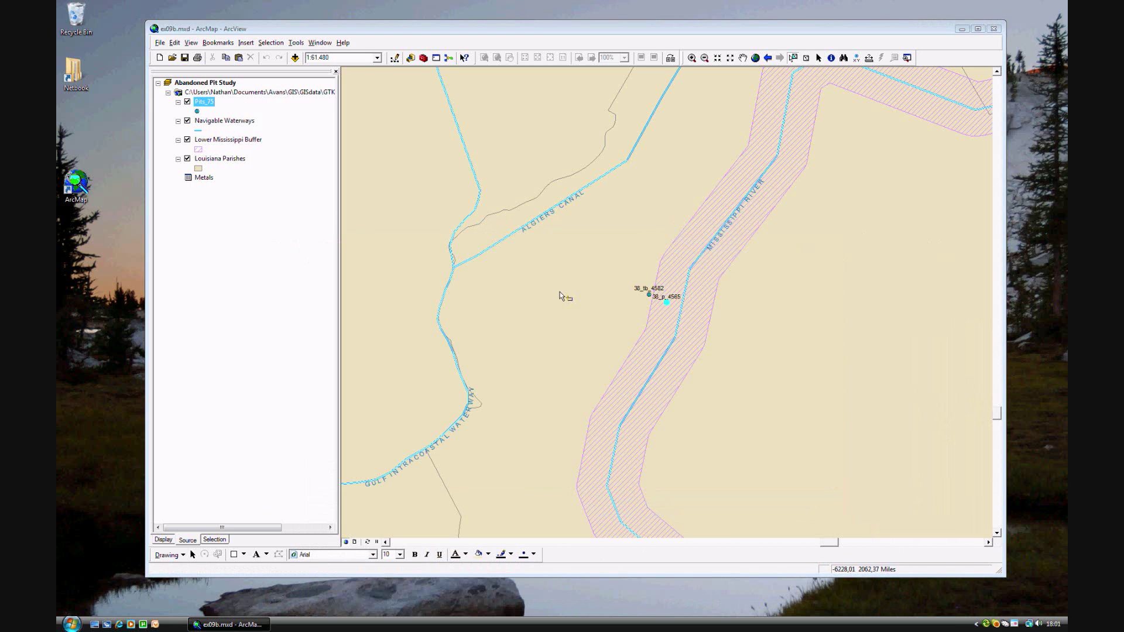
Step: Open the Metals attribute table and bring it fully into view
{"action": "left_click", "coordinate": [205, 180]}
{"action": "right_click", "coordinate": [204, 180]}
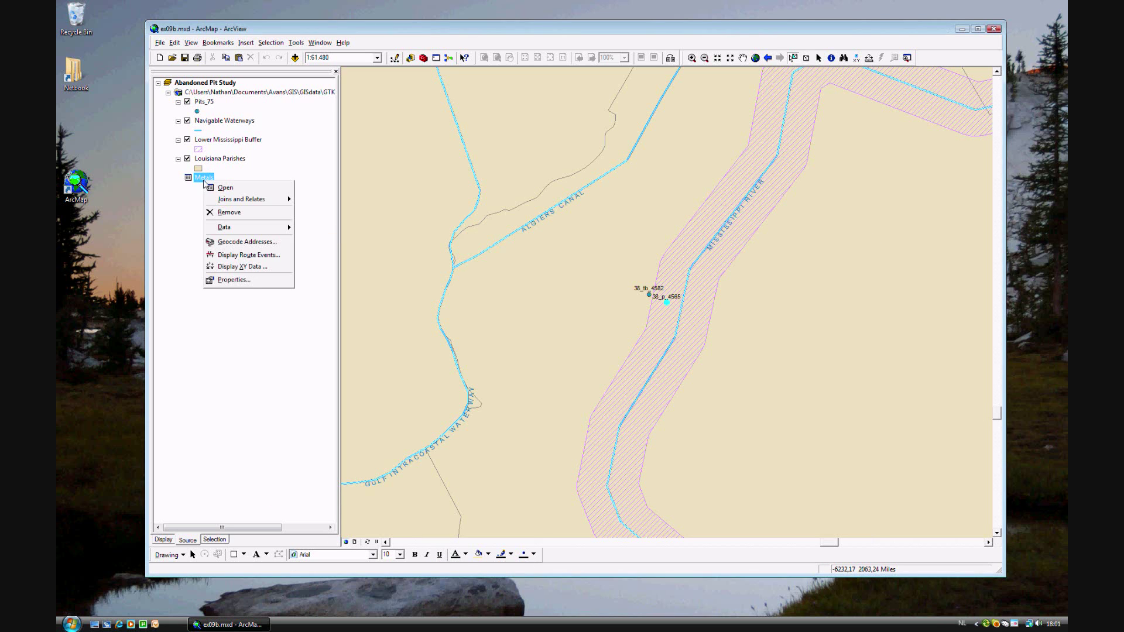
{"action": "left_click", "coordinate": [220, 189]}
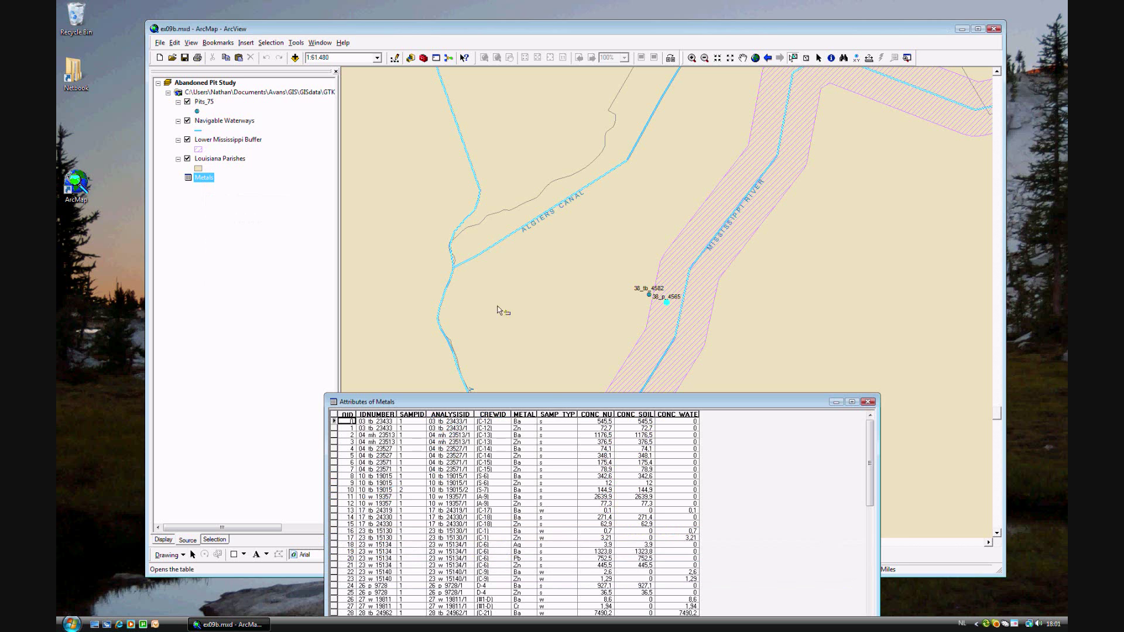
{"action": "left_click_drag", "start_coordinate": [556, 404], "coordinate": [464, 168]}
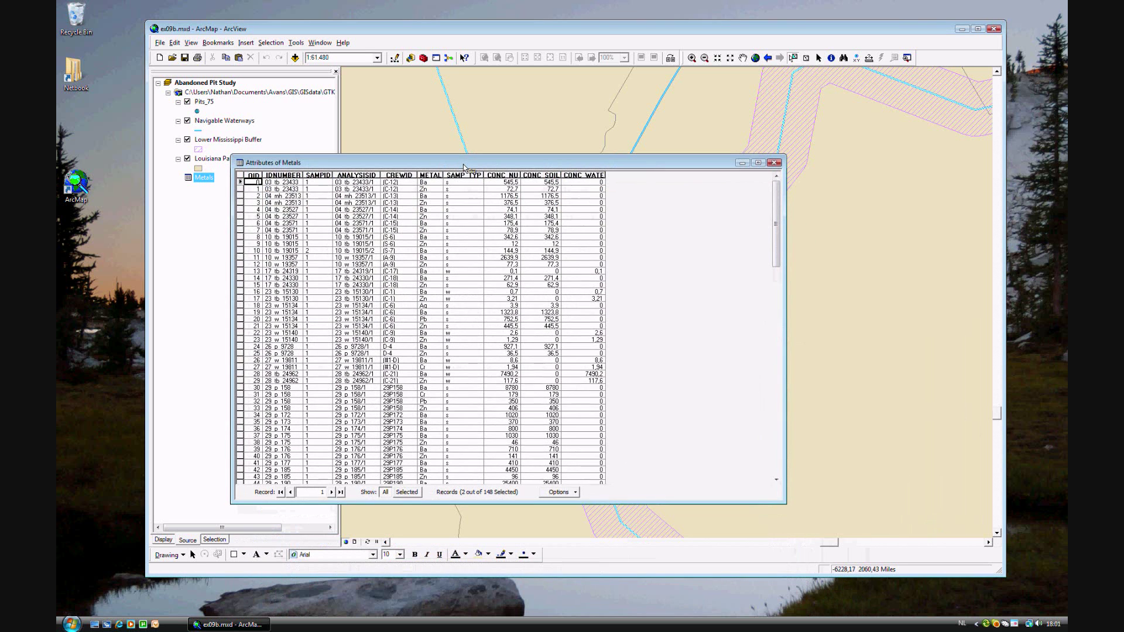
Step: Run a new Select By Attributes query "METAL" = 'Pb' on the Metals table
{"action": "left_click", "coordinate": [571, 495]}
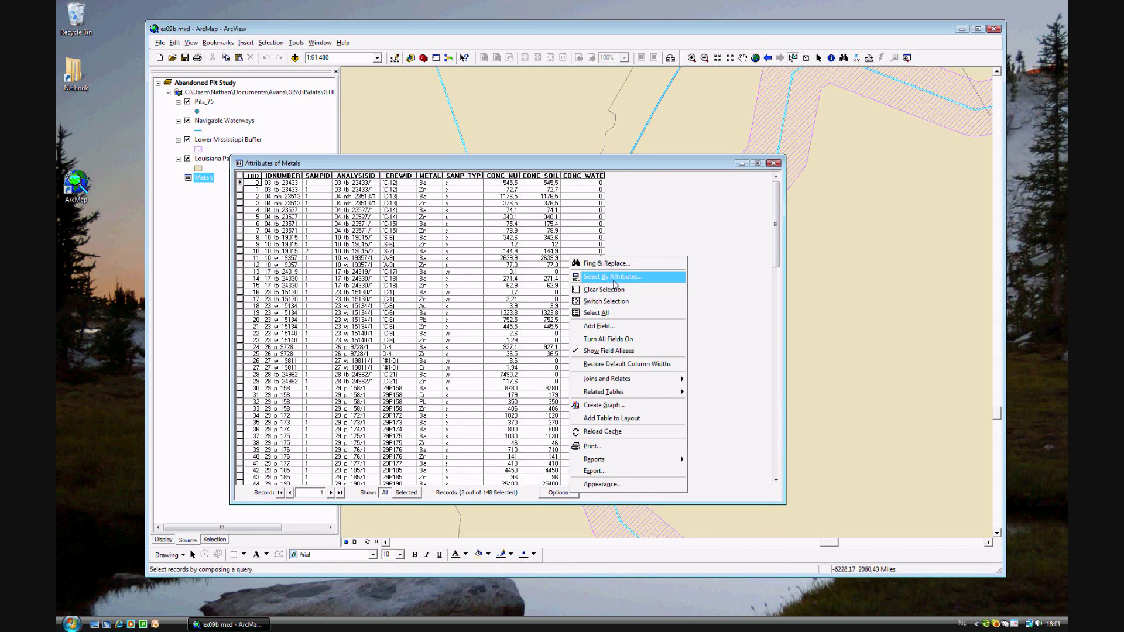
{"action": "left_click", "coordinate": [614, 277]}
{"action": "left_click_drag", "start_coordinate": [233, 39], "coordinate": [479, 217]}
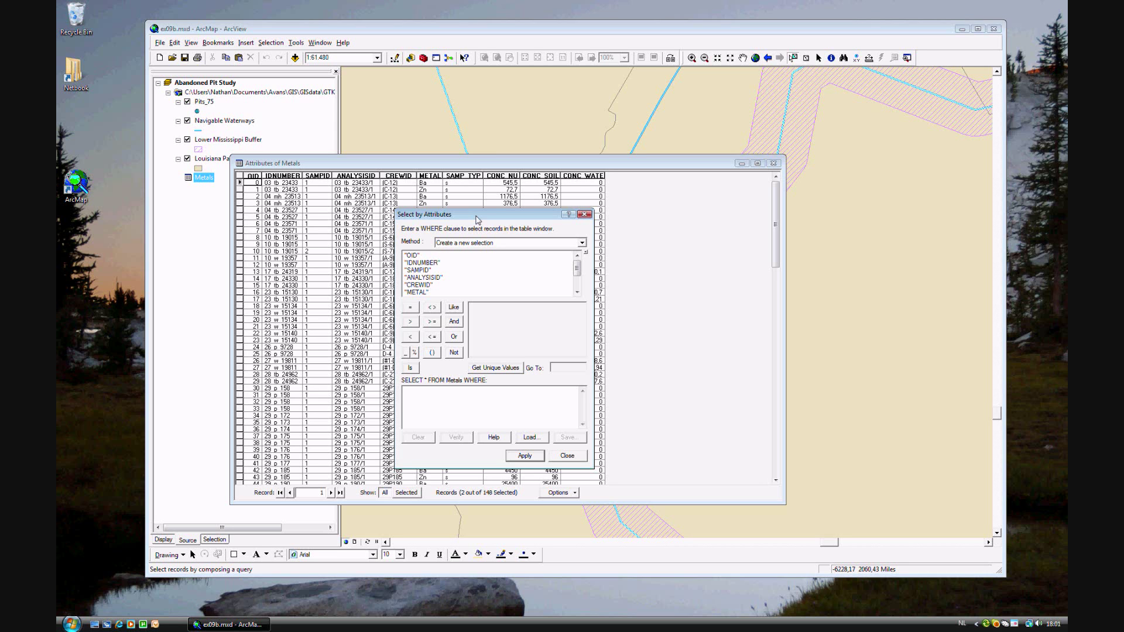
{"action": "left_click", "coordinate": [584, 244]}
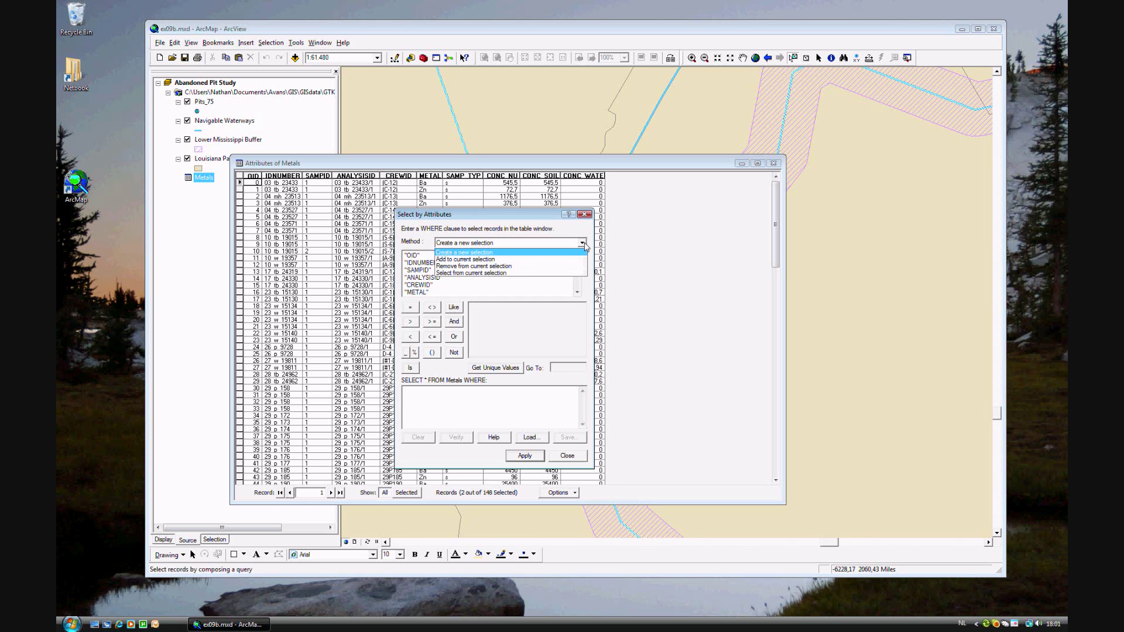
{"action": "left_click", "coordinate": [584, 246]}
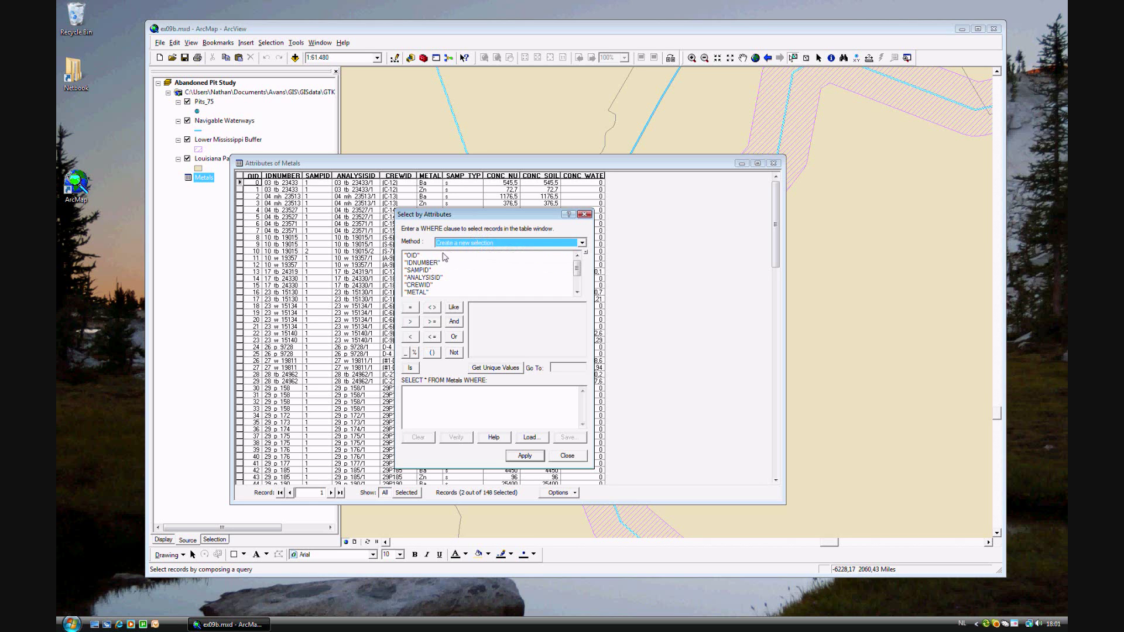
{"action": "left_click", "coordinate": [429, 292]}
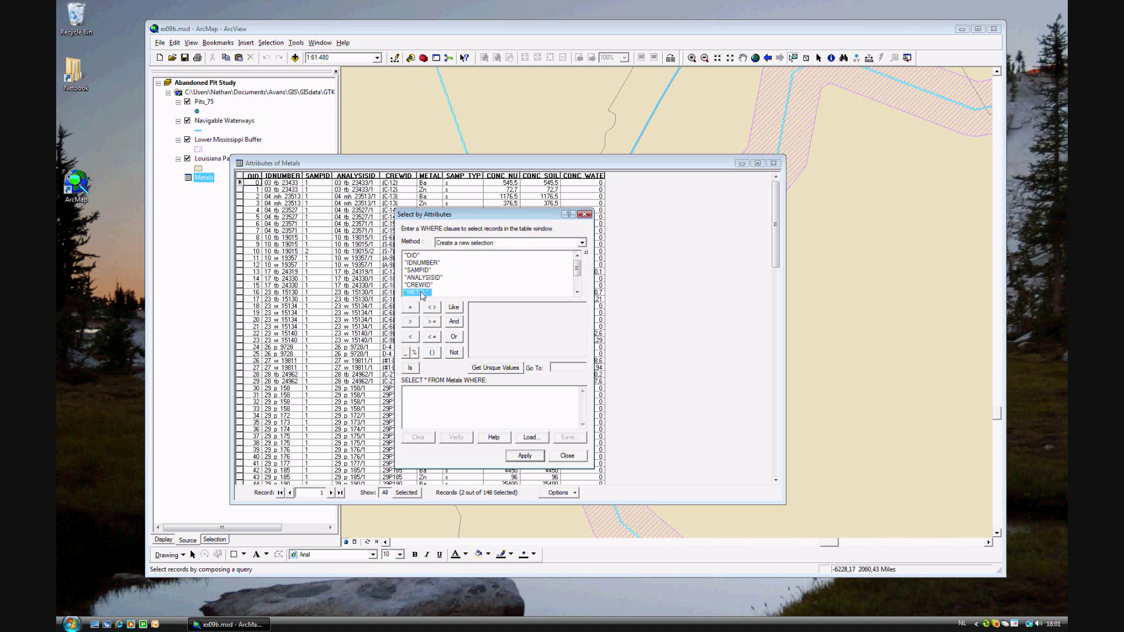
{"action": "double_click", "coordinate": [425, 294]}
{"action": "left_click", "coordinate": [502, 369]}
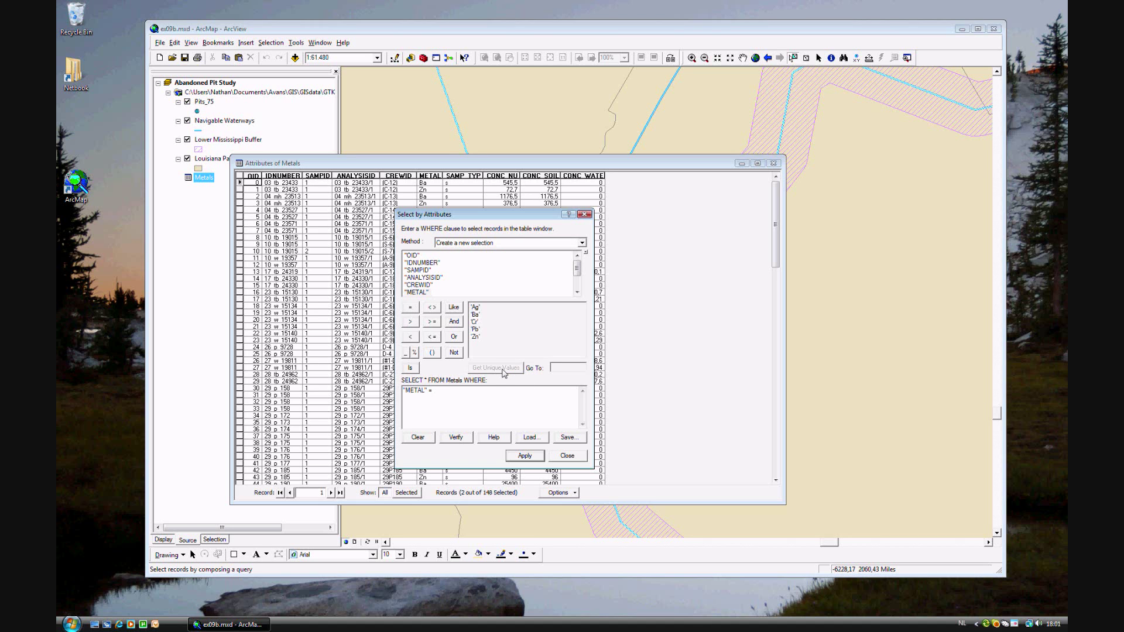
{"action": "left_click", "coordinate": [476, 330]}
{"action": "double_click", "coordinate": [475, 331]}
{"action": "left_click", "coordinate": [525, 456]}
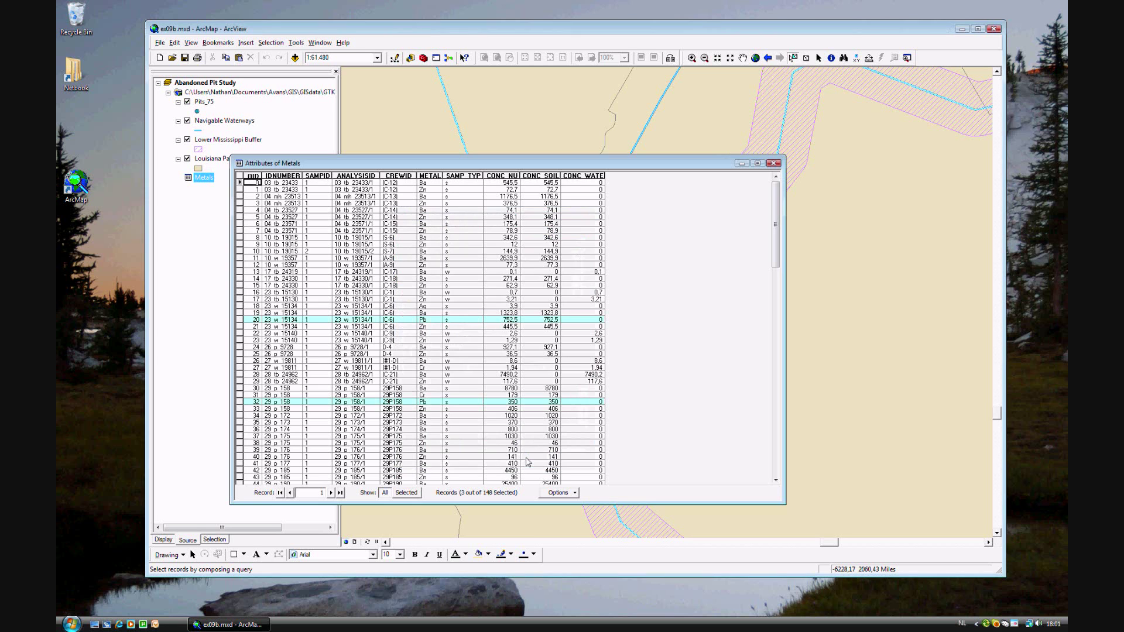
Step: Show only the three lead records, then open their related Pits_75 records showing selected only
{"action": "left_click", "coordinate": [407, 492]}
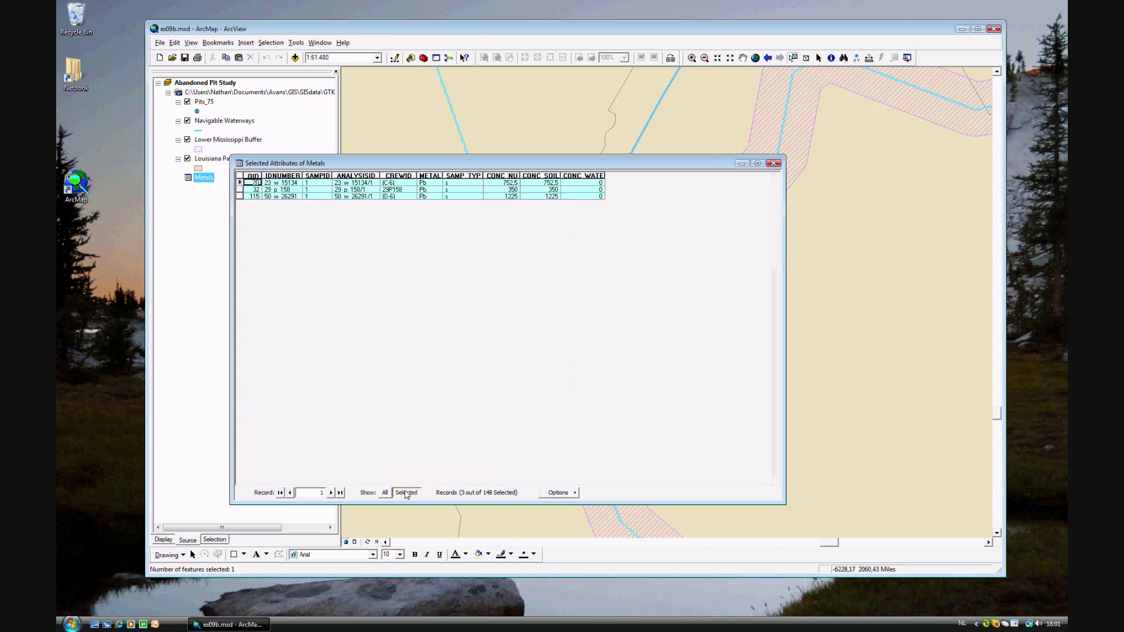
{"action": "left_click_drag", "start_coordinate": [406, 170], "coordinate": [552, 207]}
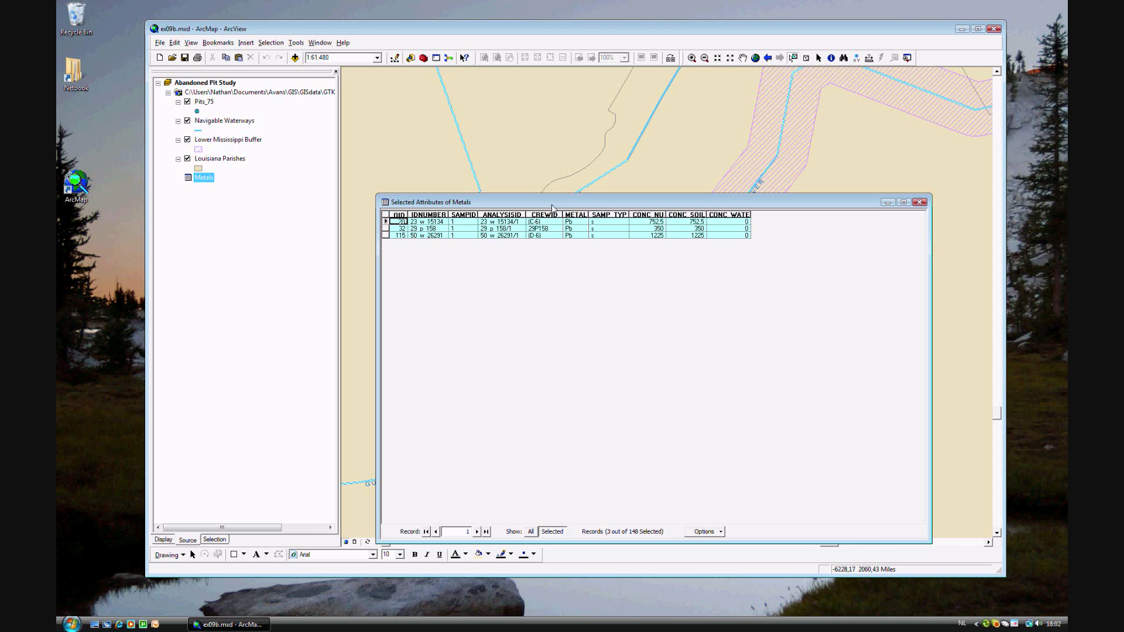
{"action": "left_click", "coordinate": [721, 531]}
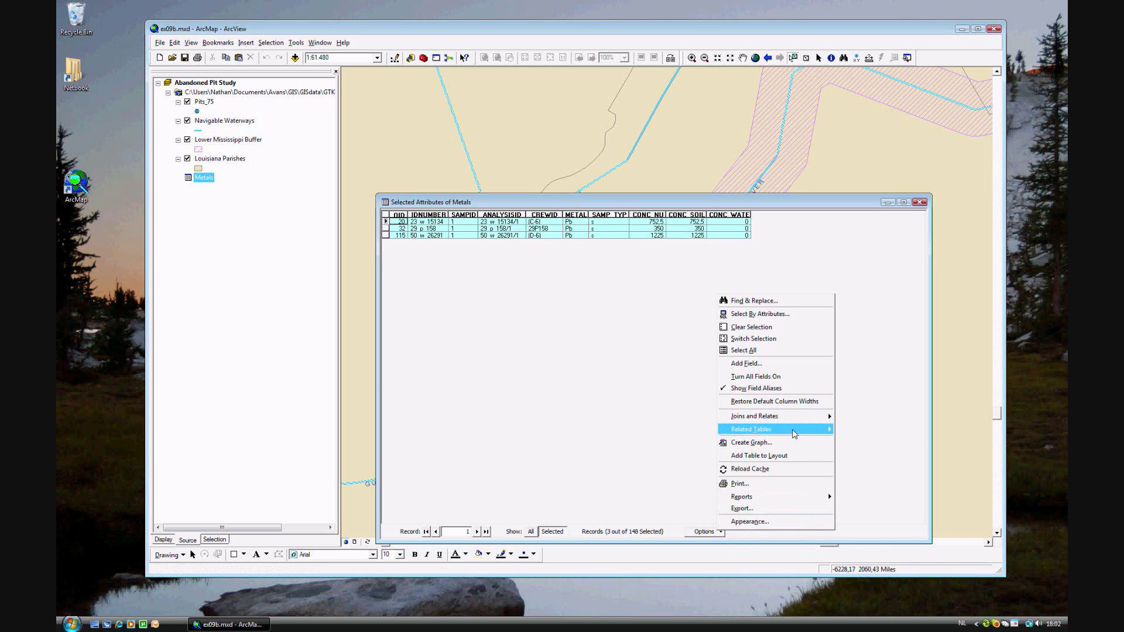
{"action": "left_click", "coordinate": [855, 433]}
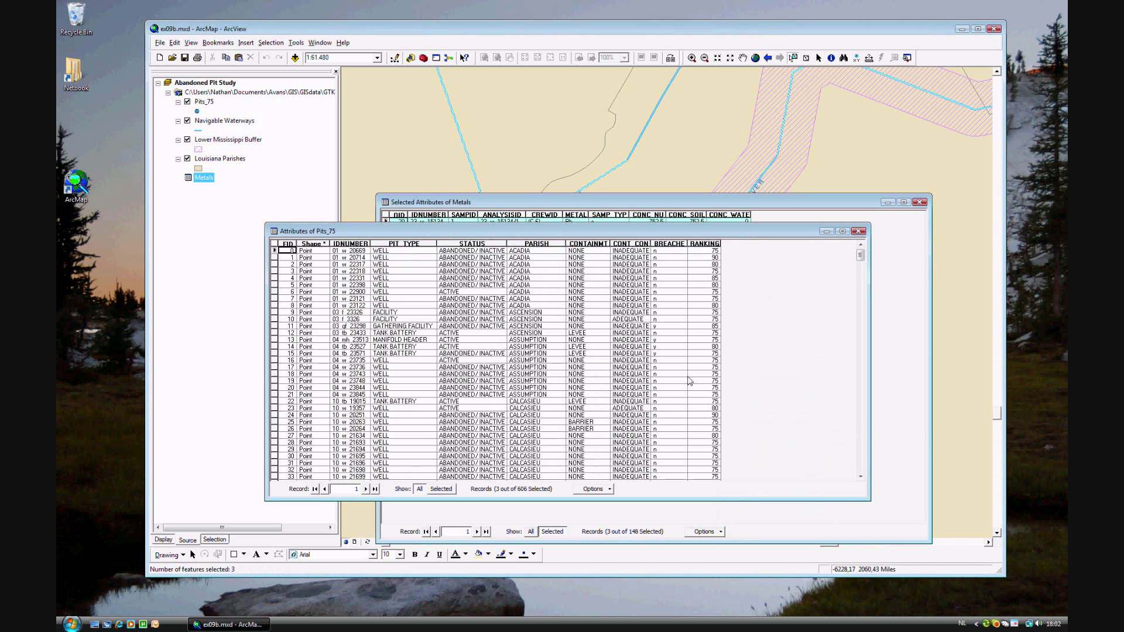
{"action": "left_click", "coordinate": [442, 489]}
Step: Review the three related pits beside the Metals table, then close both tables
{"action": "left_click_drag", "start_coordinate": [558, 235], "coordinate": [679, 292]}
{"action": "left_click_drag", "start_coordinate": [989, 553], "coordinate": [862, 376]}
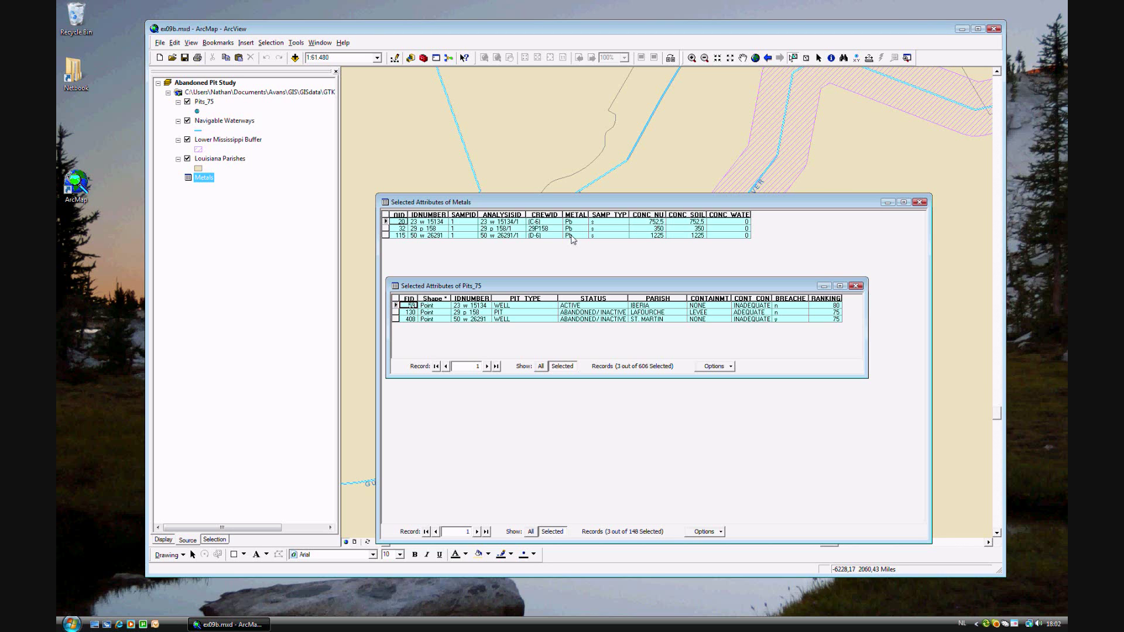
{"action": "left_click", "coordinate": [856, 286]}
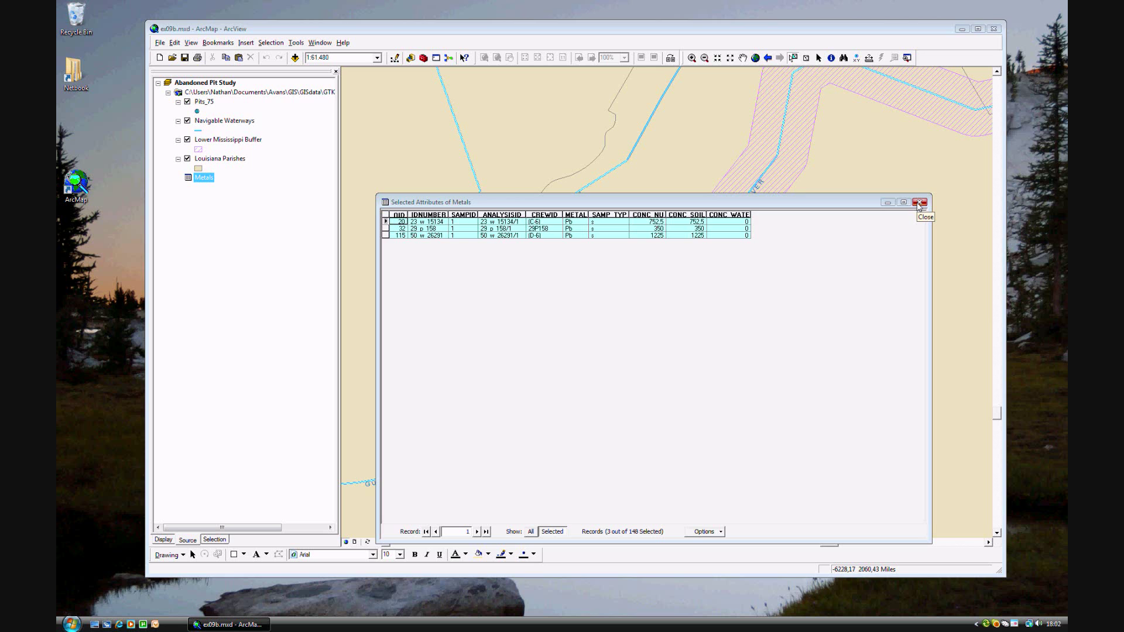
{"action": "left_click", "coordinate": [918, 203]}
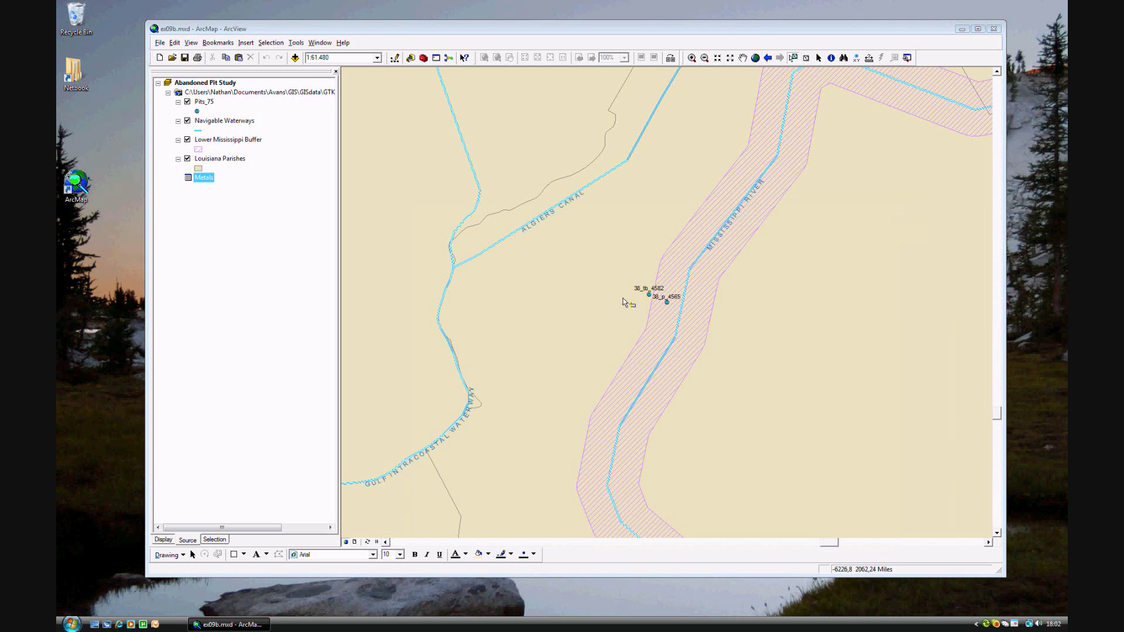
Step: Zoom the map to the three selected Pits_75 features via Zoom To Selected Features
{"action": "right_click", "coordinate": [205, 103]}
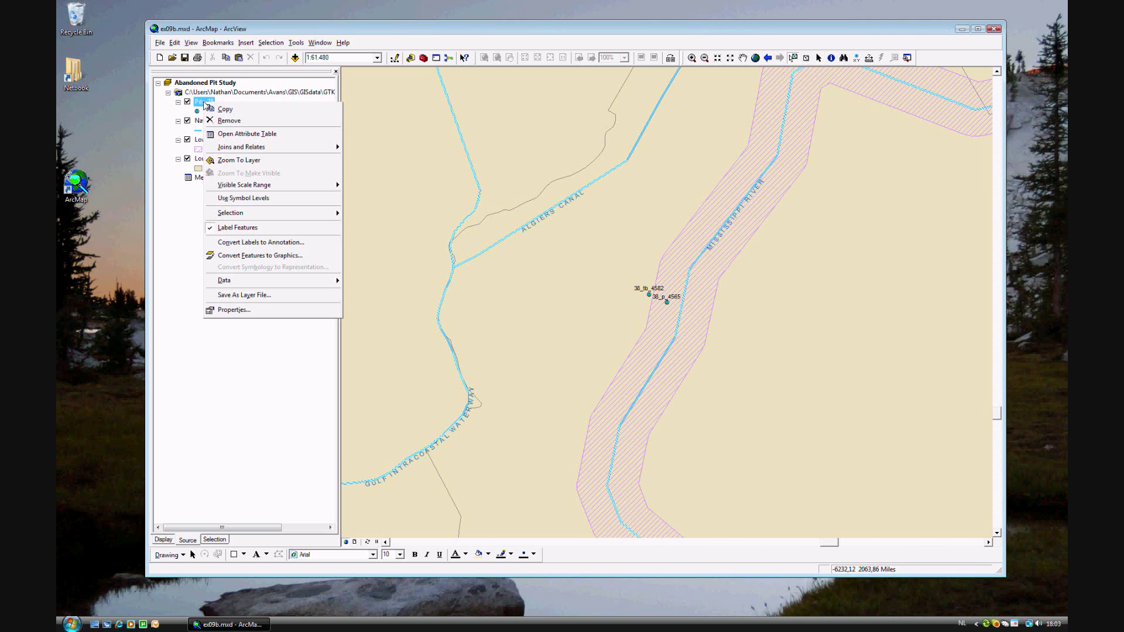
{"action": "mouse_move", "coordinate": [304, 214]}
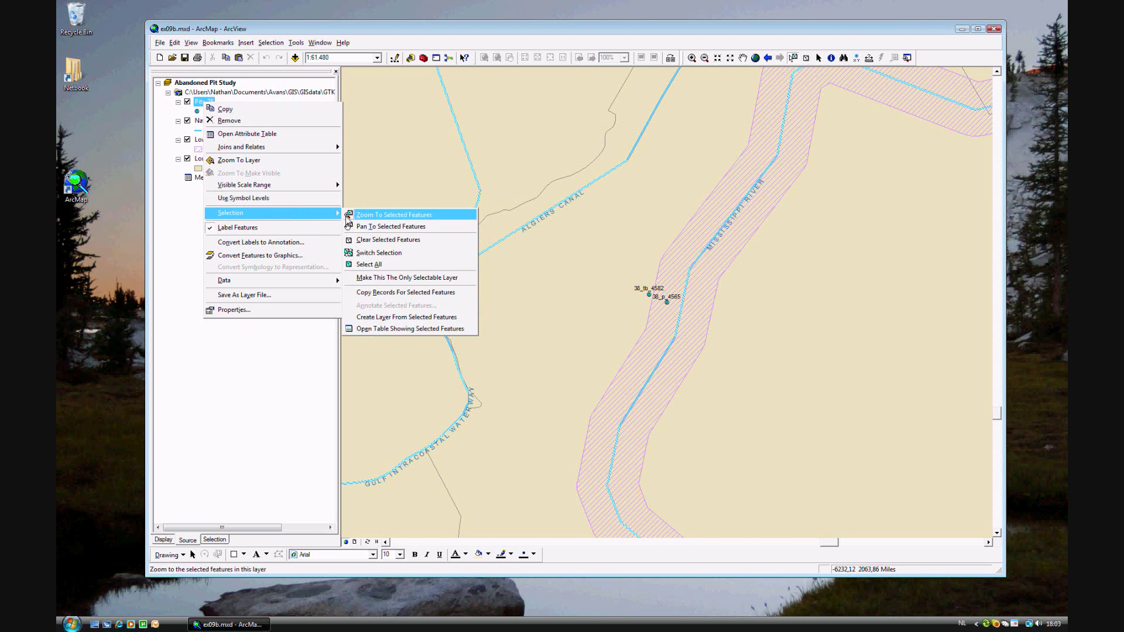
{"action": "left_click", "coordinate": [367, 220]}
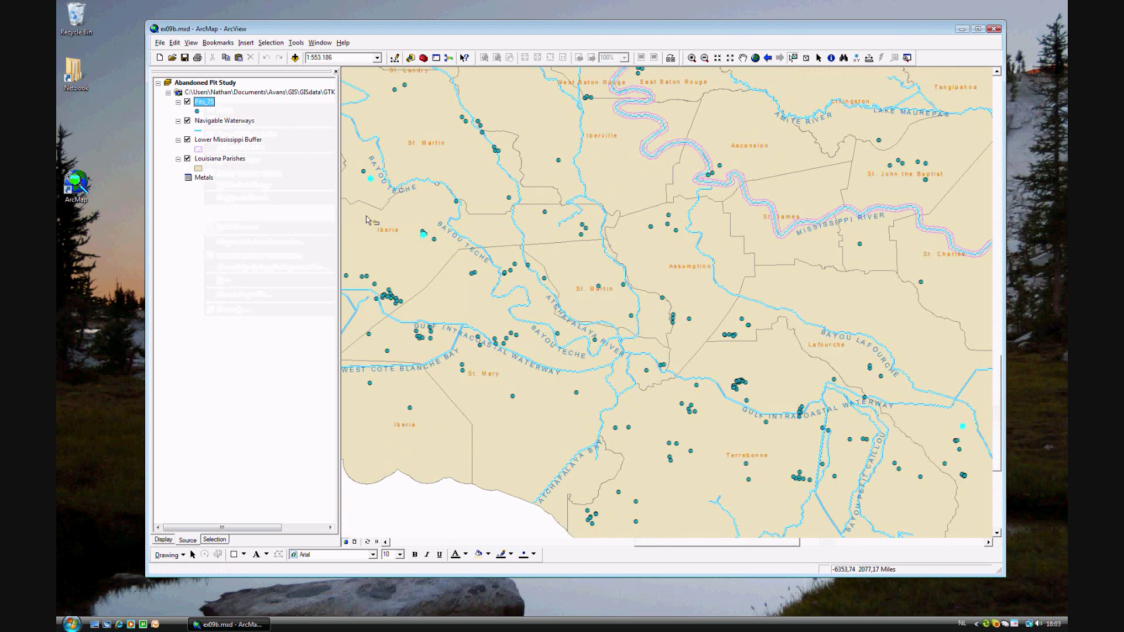